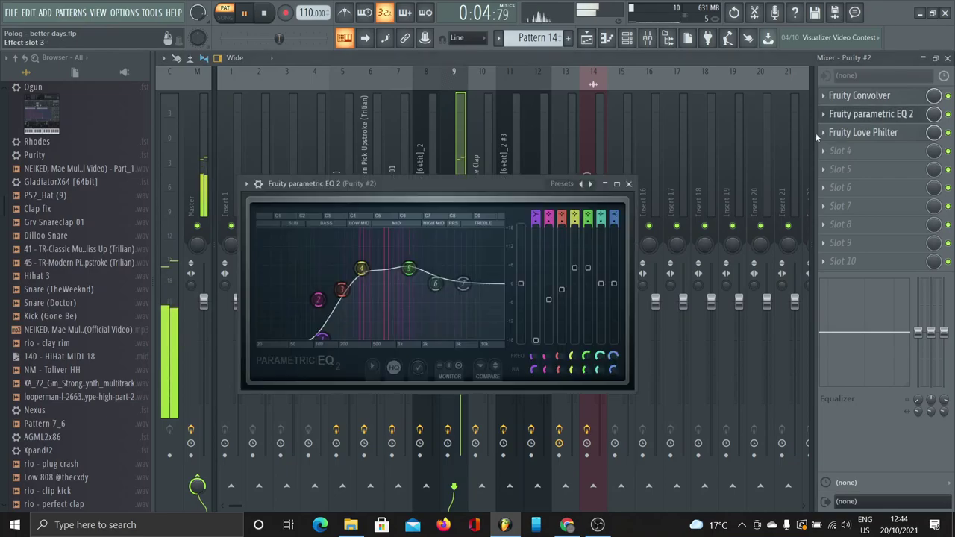
Inspect the Fruity Love Philter settings on the Purity #2 mixer track, with the parametric EQ closed
left_click(630, 185)
left_click(859, 133)
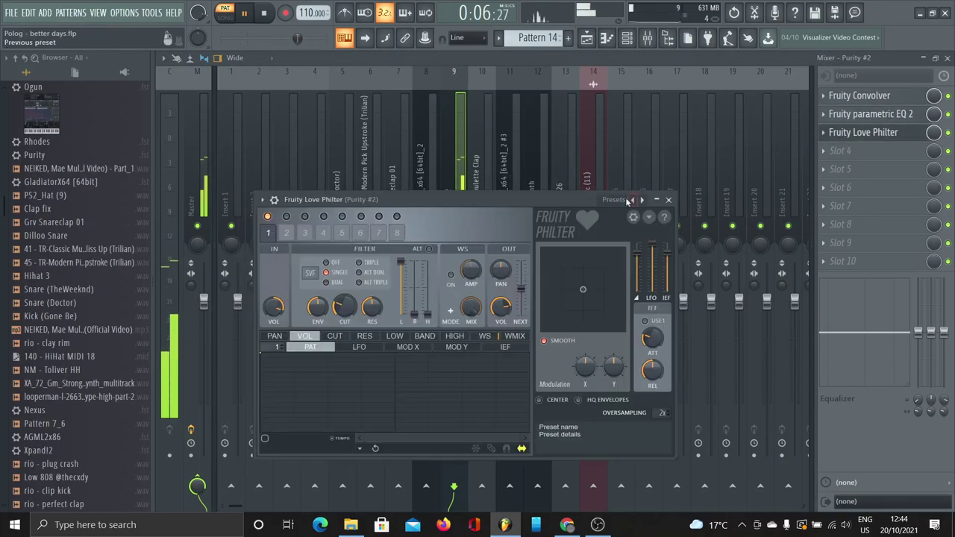
left_click(669, 200)
Inspect the Xpand!2_x64 [64bit]_2 #2 instrument and view its Pattern 14 chords in the piano roll with playback stopped
left_click(625, 39)
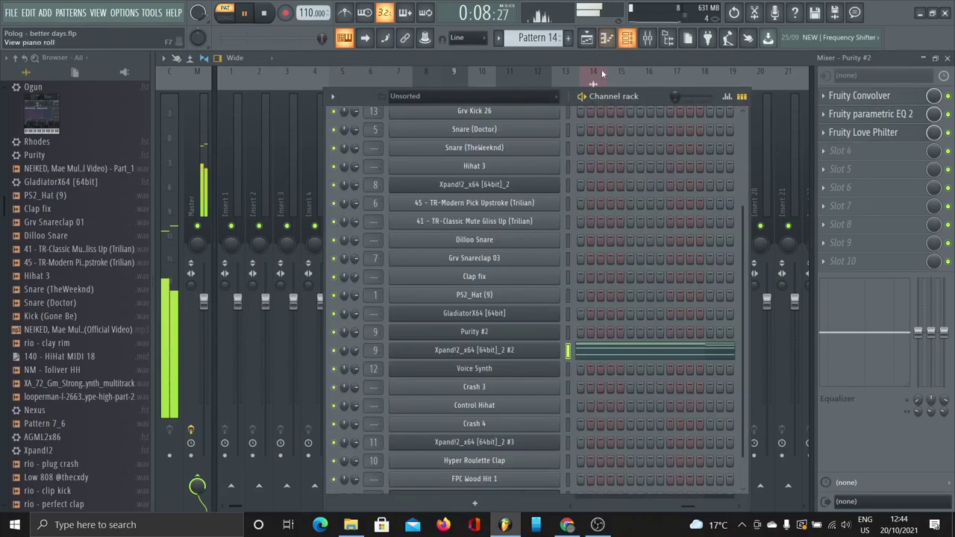
left_click(511, 351)
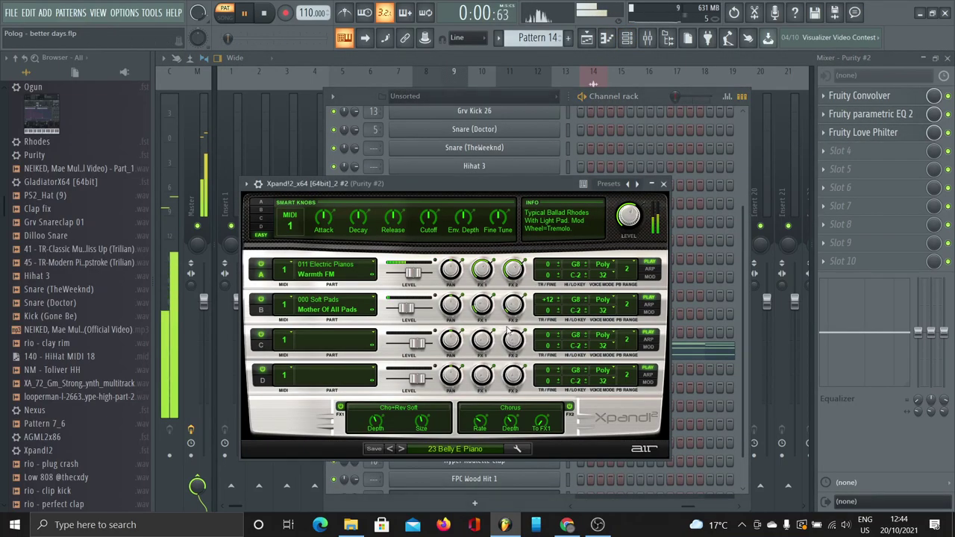
left_click(663, 184)
left_click(586, 38)
key("space")
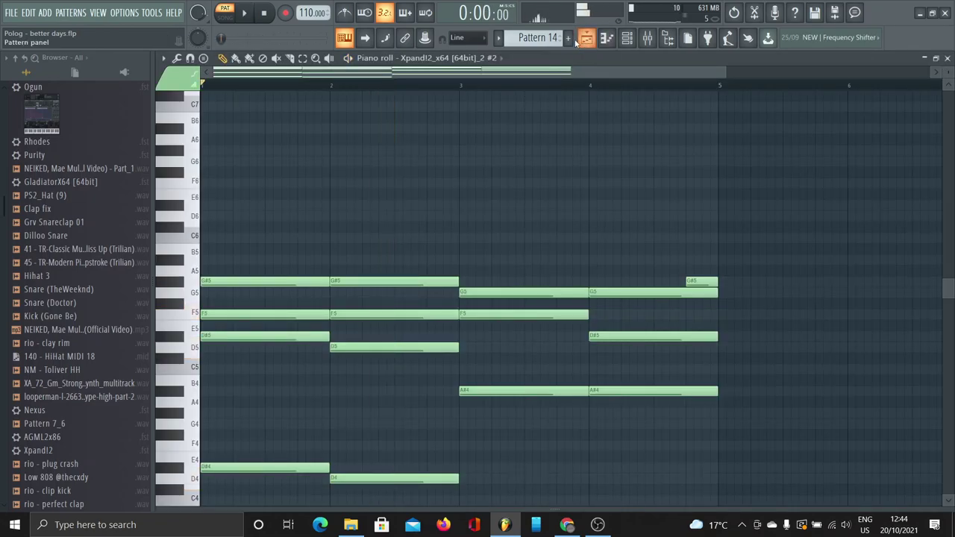
Switch to the Keys 1 pattern and play its chords in the piano roll
left_click(498, 39)
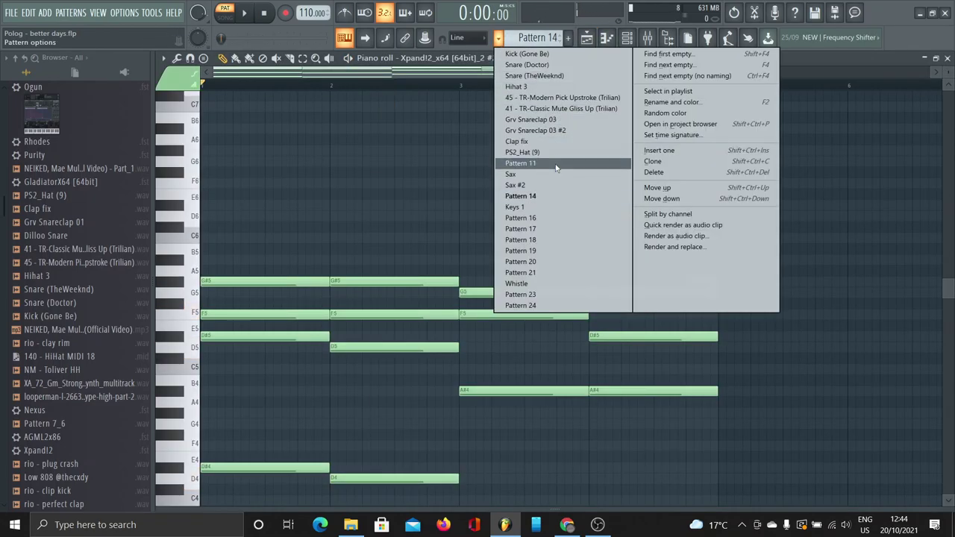
left_click(541, 207)
key("space")
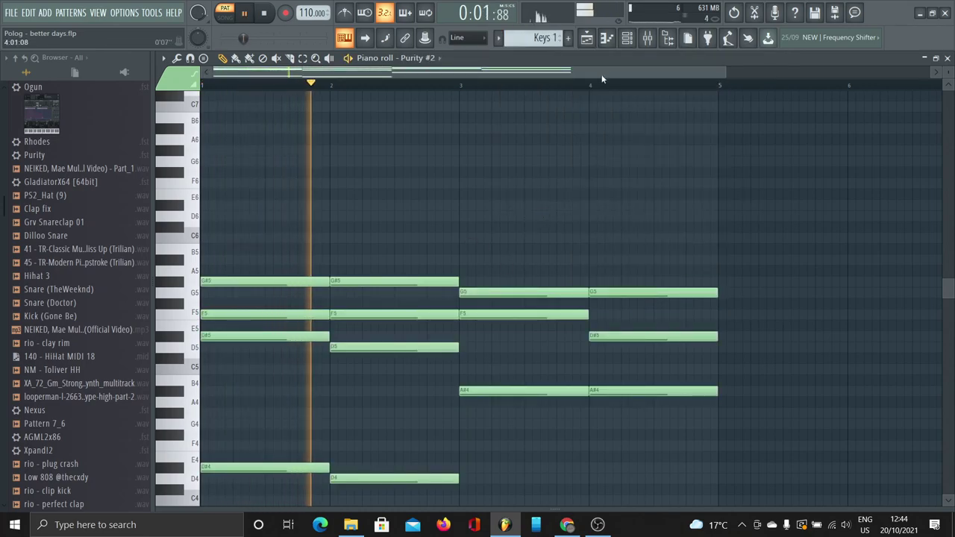
Inspect the Purity #2 instrument and its piano preset, then close the plugin
left_click(605, 38)
left_click(504, 291)
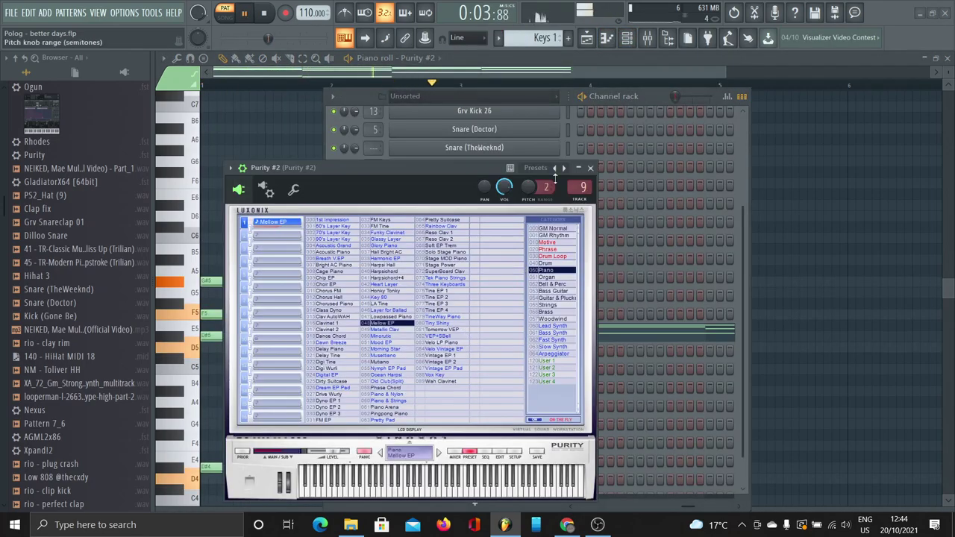
left_click(590, 167)
Open the 45 - TR-Modern Pick Upstroke (Trilian) pattern from the playlist and play its bass notes in the piano roll
left_click(587, 40)
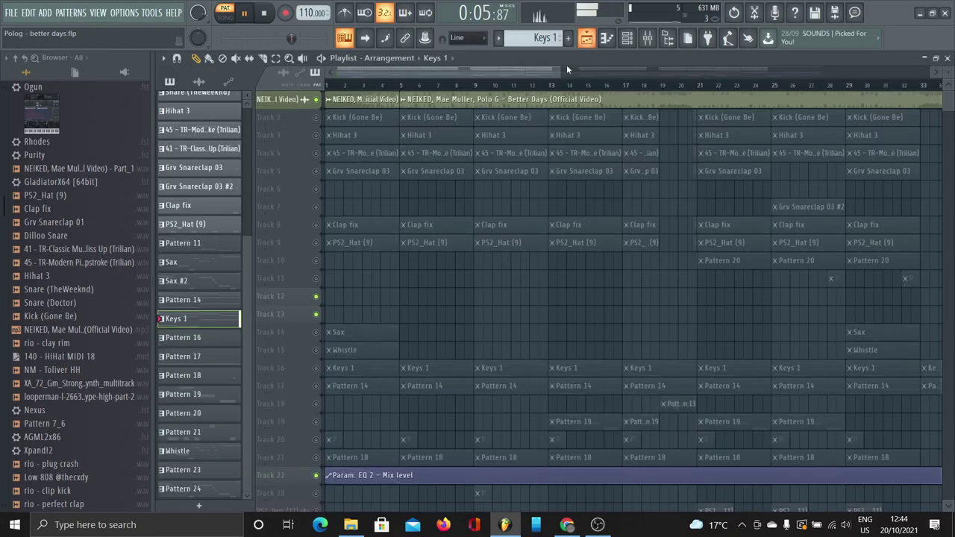
scroll(200, 234, "up", 2)
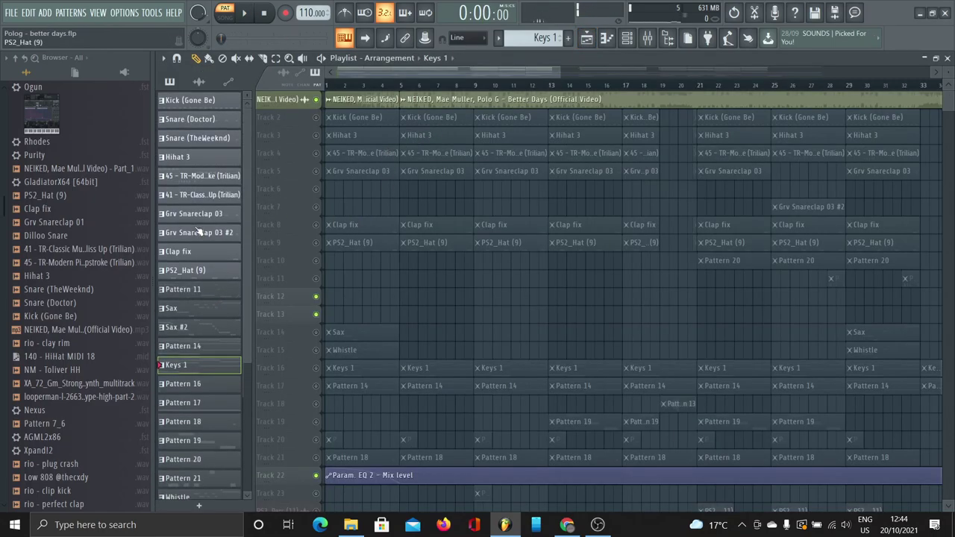
double_click(203, 177)
key("space")
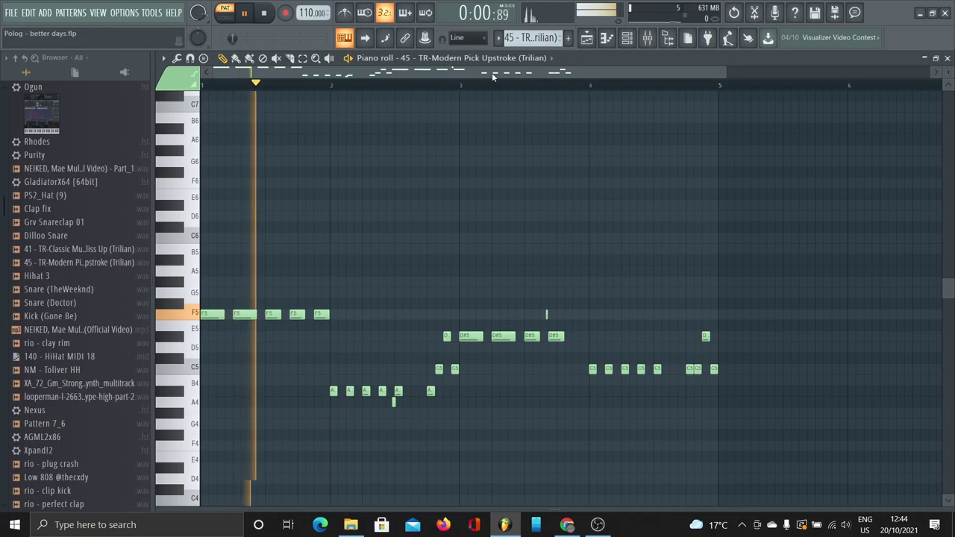
Inspect the sampler settings of the 45 - TR-Modern Pick Upstroke (Trilian) channel
key("F6")
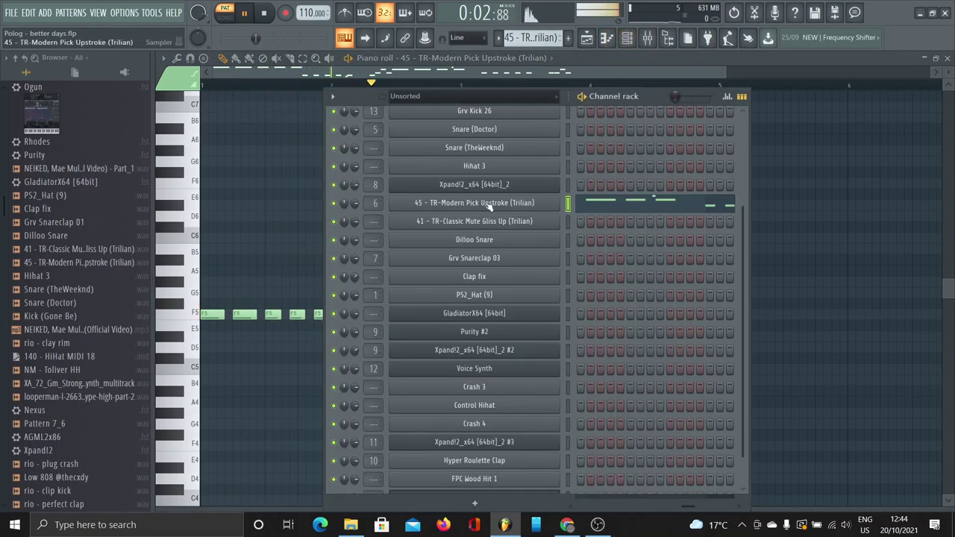
left_click(490, 204)
left_click(568, 168)
Review the Fruity parametric EQ 2, Love Philter and Compressor on the 45 - TR-Modern Pick Upstroke mixer track
left_click(648, 39)
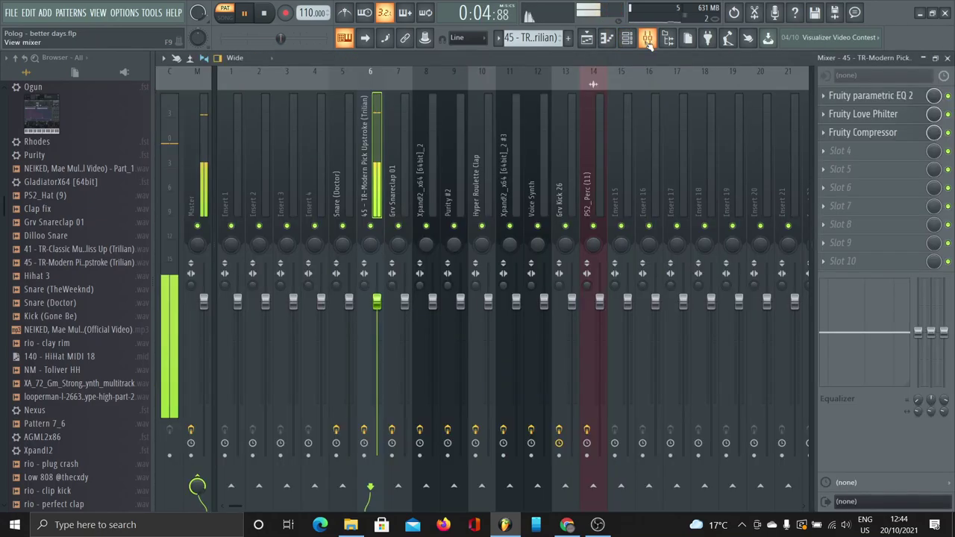
left_click(867, 97)
left_click(654, 196)
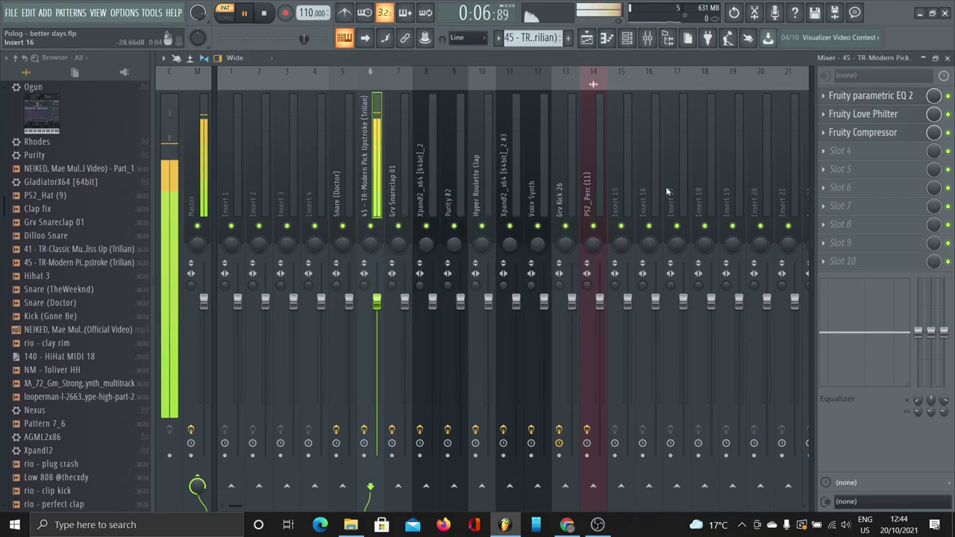
left_click(863, 114)
left_click(863, 114)
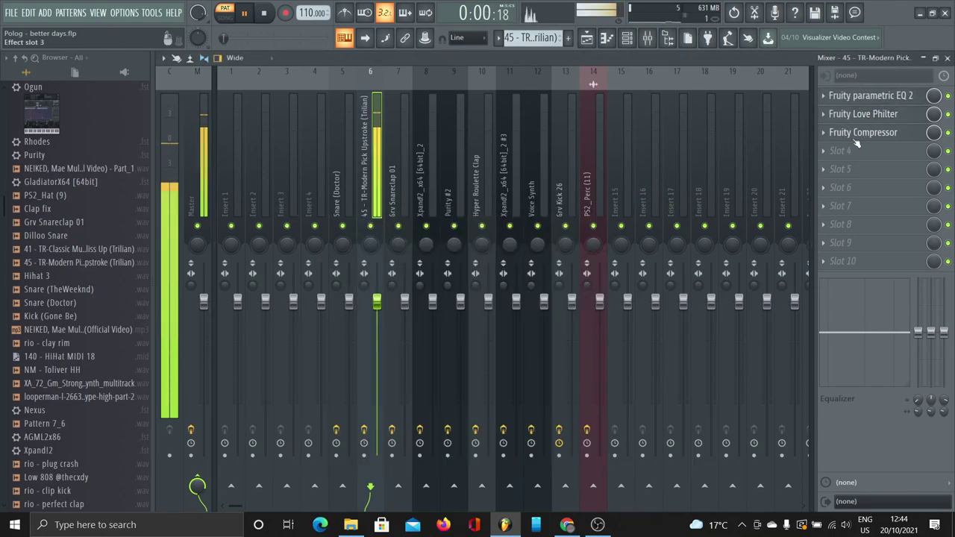
left_click(863, 132)
left_click(466, 103)
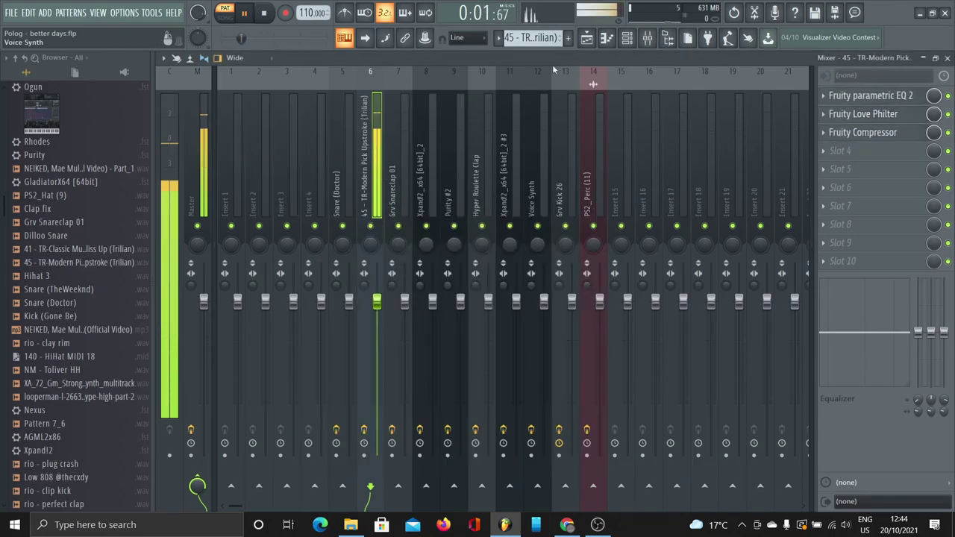
Open the Sax clip from the playlist, listen to its melody in the piano roll and stop playback
left_click(590, 39)
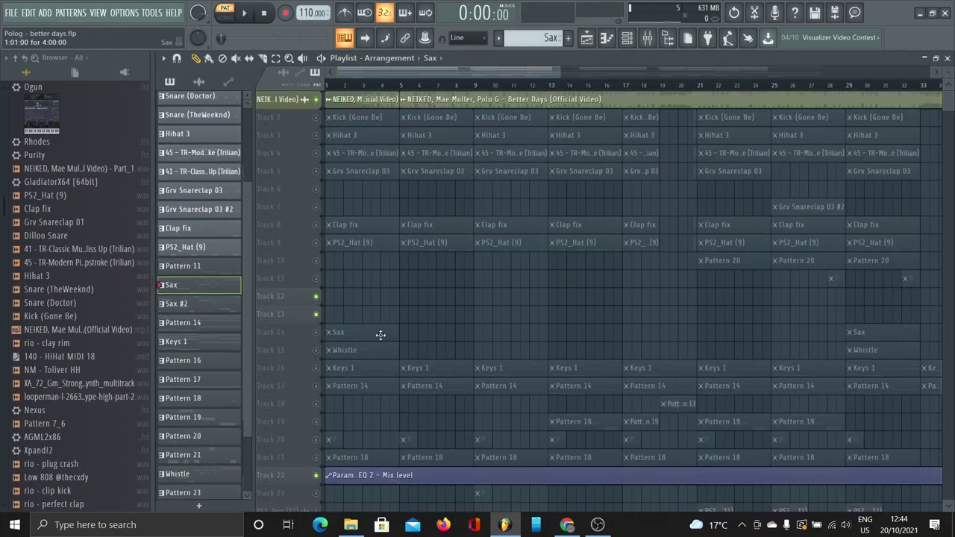
double_click(380, 335)
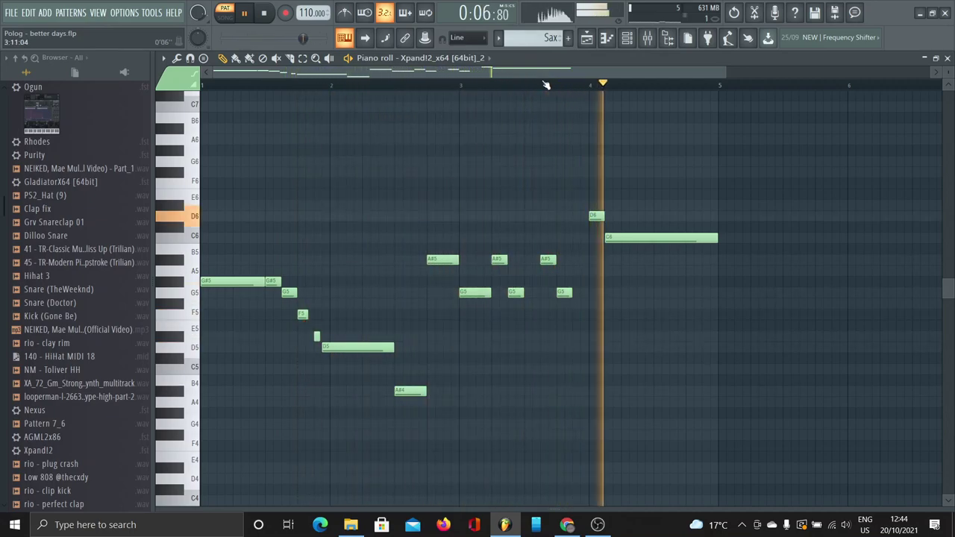
key("space")
Switch to the Sax #2 pattern, play its melody and stop playback
scroll(533, 37, "down", 1)
key("space")
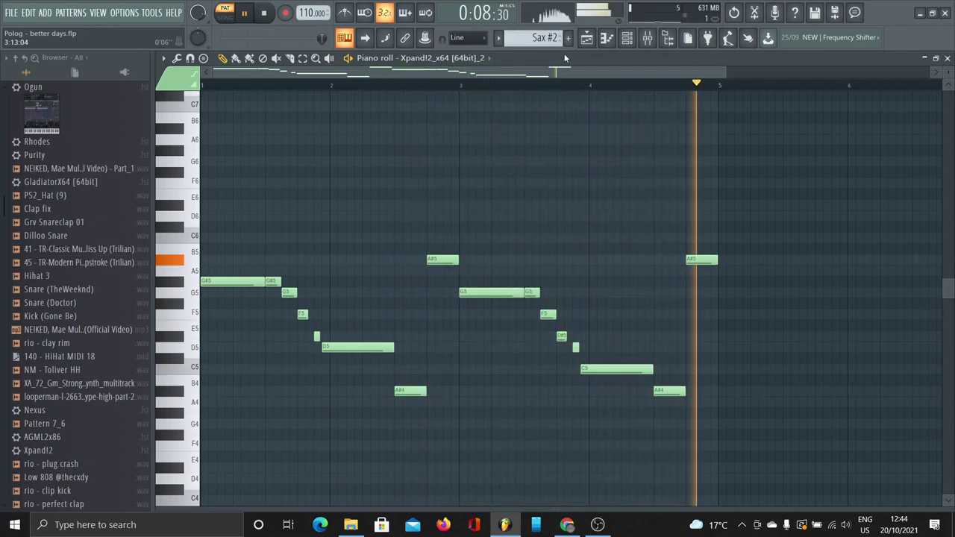
key("space")
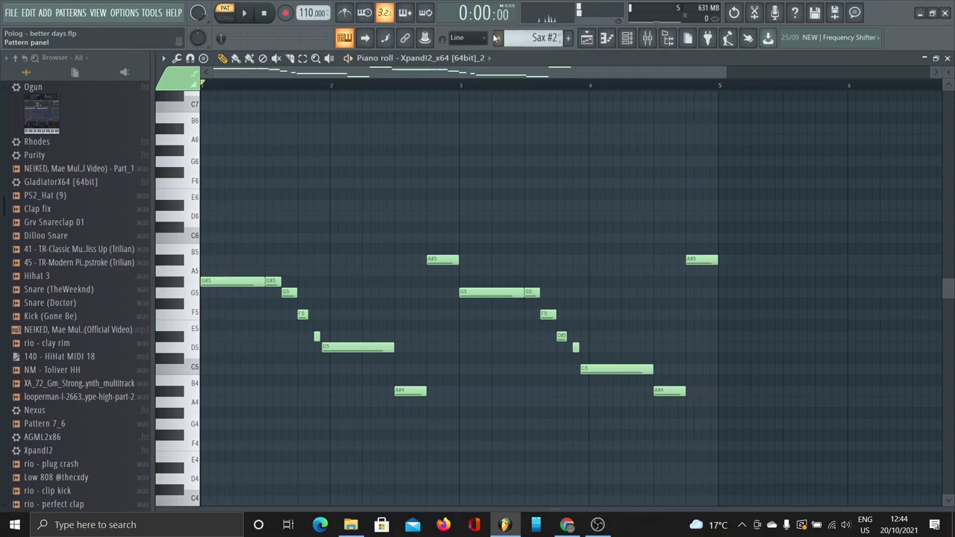
Review the Fruity Compressor and Fruity Convolver effects on the Xpand!2_x64 [64bit]_2 mixer track used by the sax
left_click(499, 38)
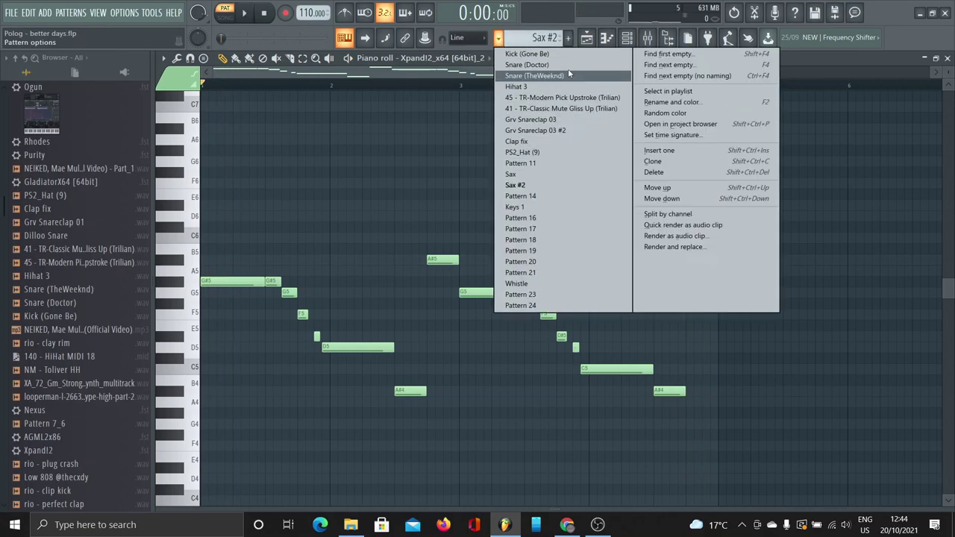
left_click(648, 38)
key("space")
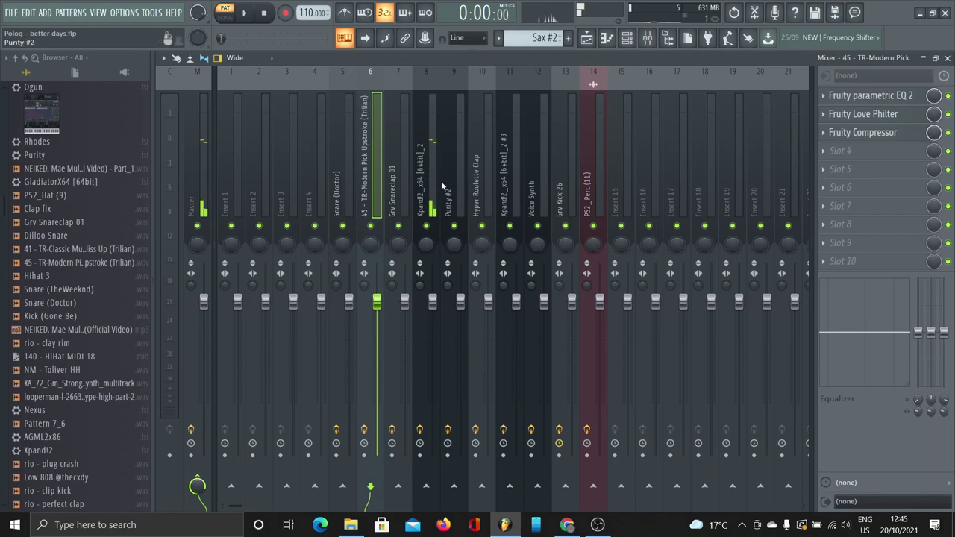
left_click(443, 179)
left_click(438, 176)
left_click(866, 96)
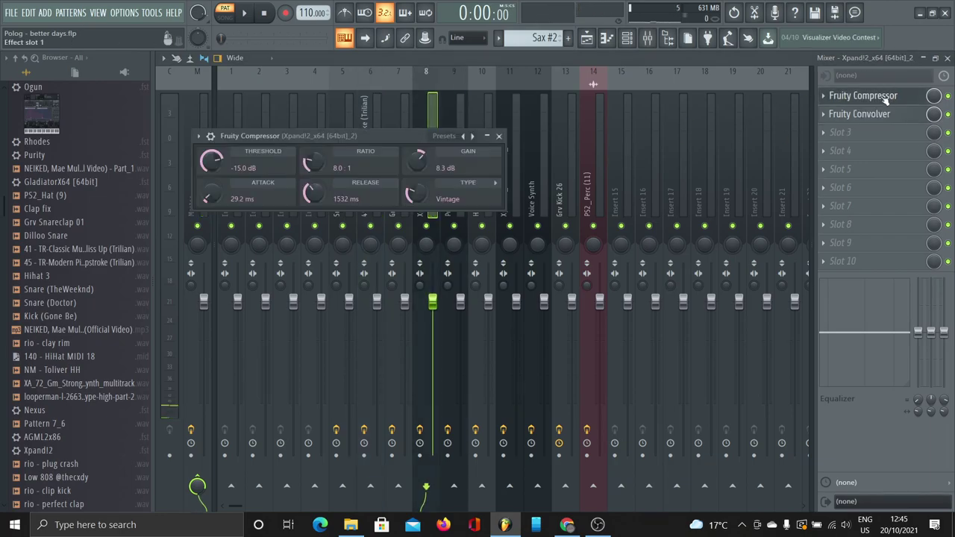
left_click(500, 136)
left_click(858, 115)
left_click(648, 152)
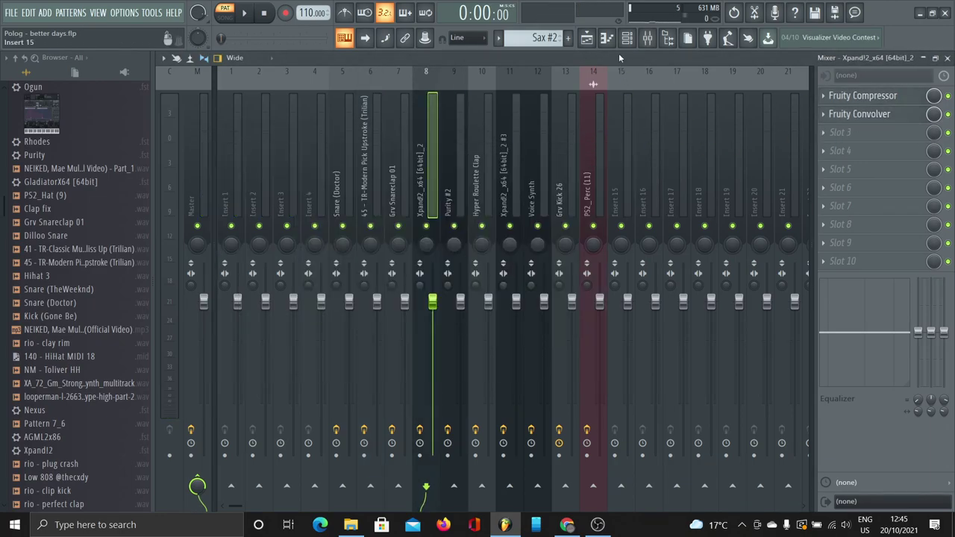
Return to the piano roll, switch to the Whistle pattern and play its melody
left_click(607, 38)
left_click(498, 39)
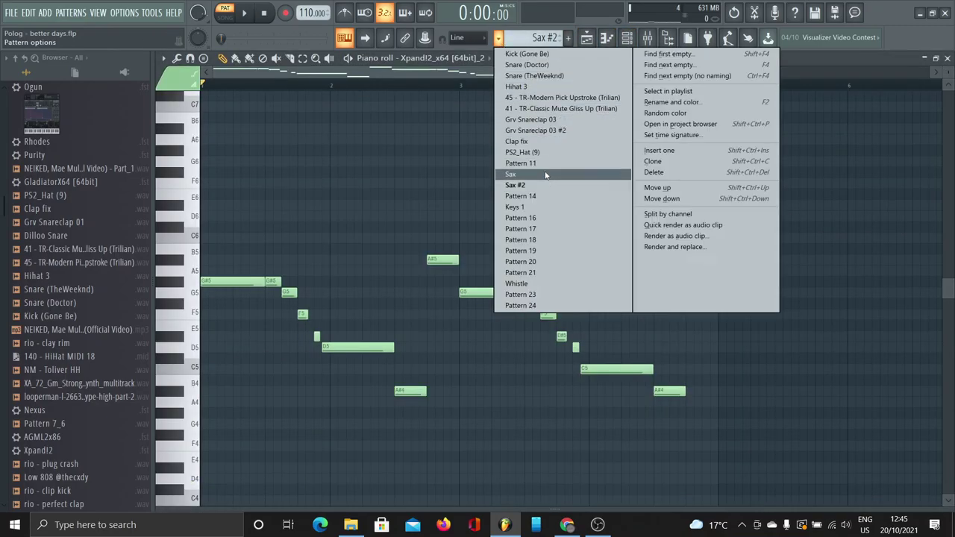
left_click(538, 193)
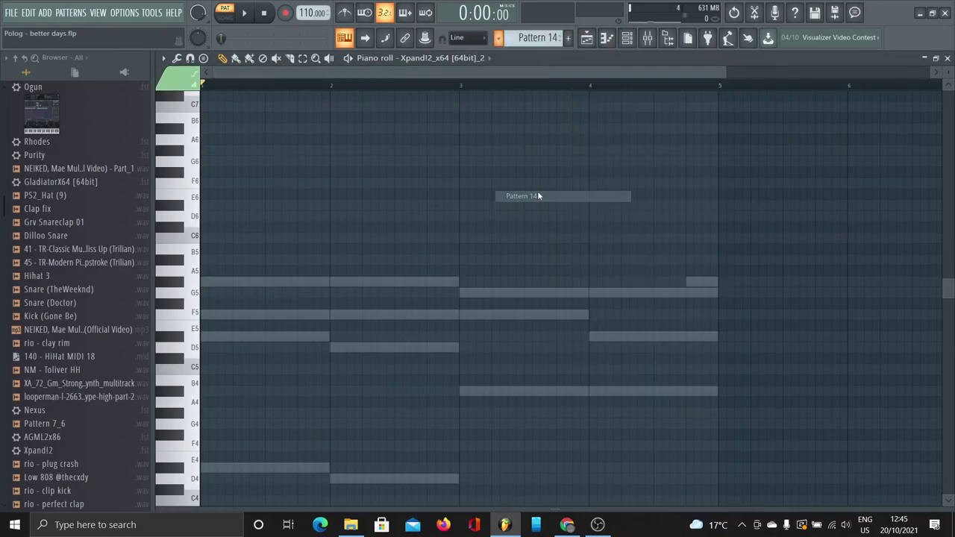
left_click(499, 38)
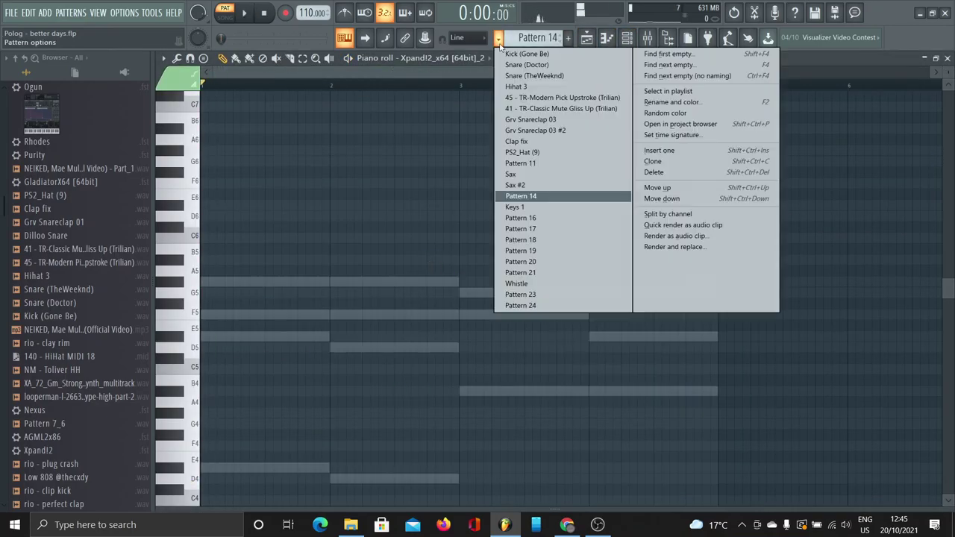
left_click(522, 283)
key("space")
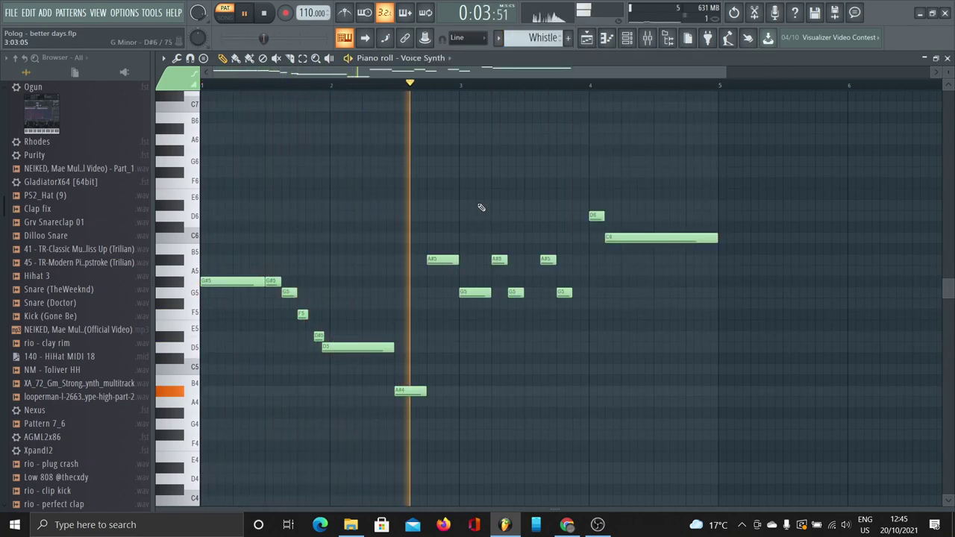
Switch to Pattern 24 and listen to its Voice Synth melody
left_click(499, 38)
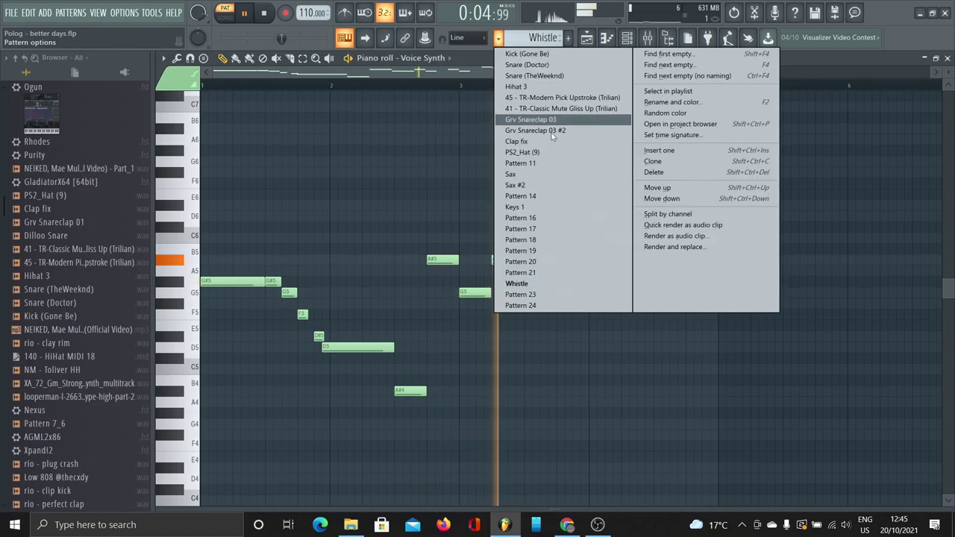
left_click(552, 294)
scroll(534, 38, "down", 1)
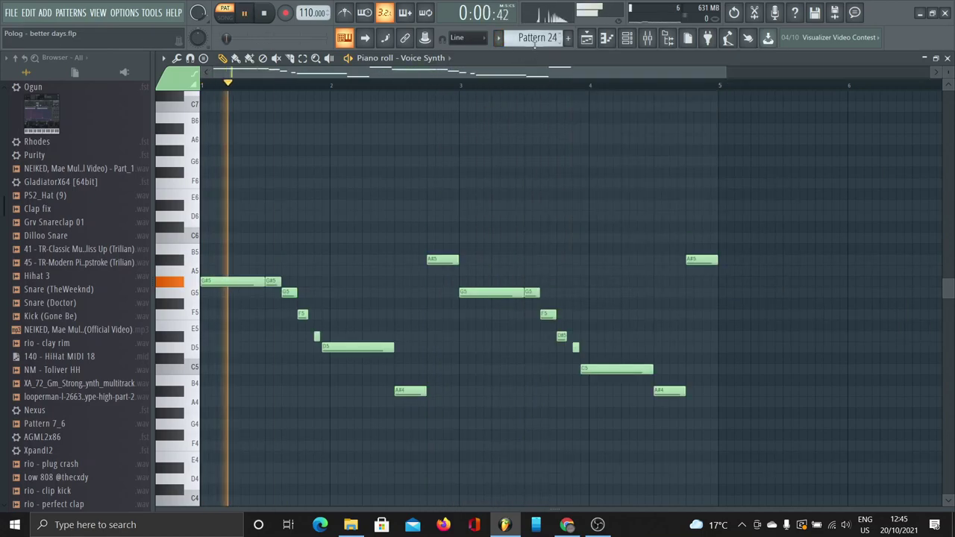
Open the Pattern 19 clip from the playlist to hear its notes in the piano roll
left_click(588, 39)
scroll(400, 261, "down", 2)
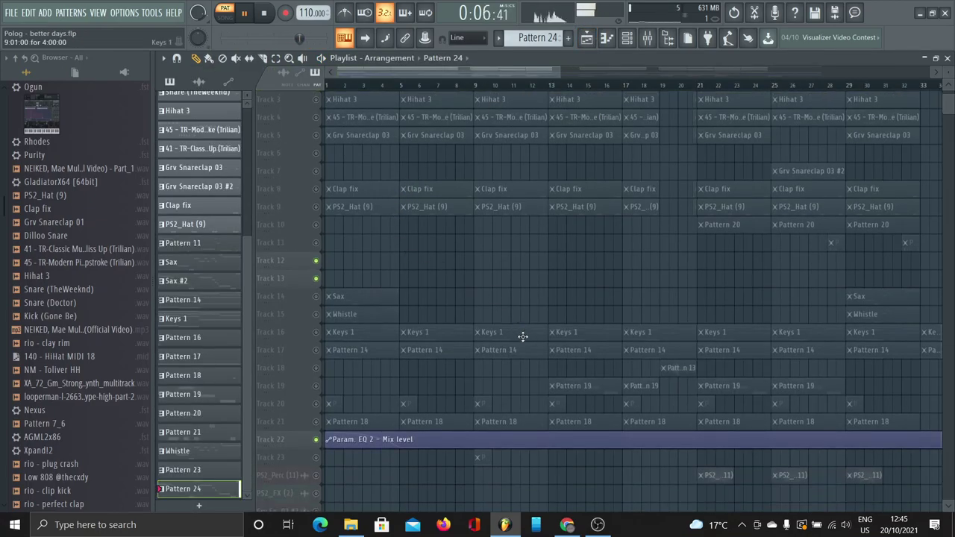
double_click(566, 383)
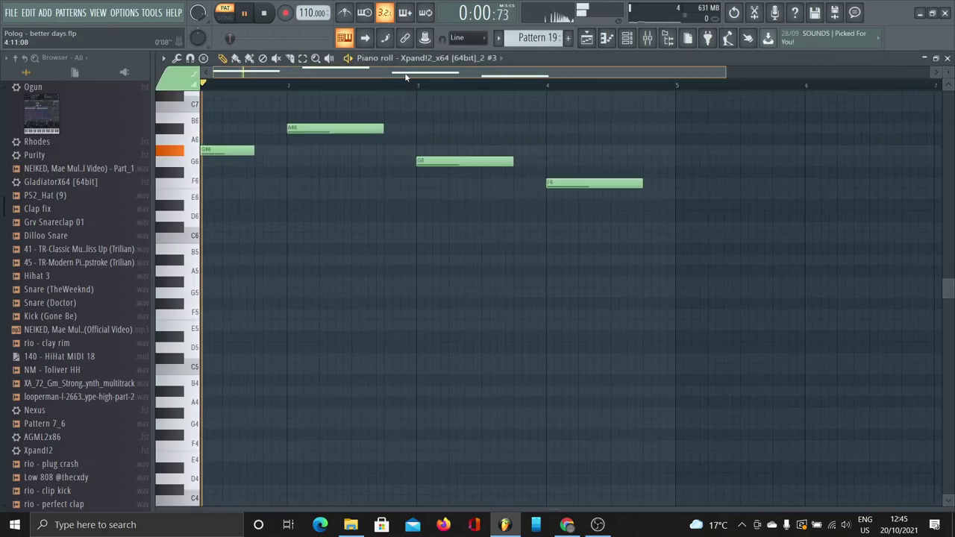
Review the Fruity Convolver and Fruity parametric EQ 2 on the Xpand!2_x64 [64bit]_2 #3 mixer track
left_click(649, 40)
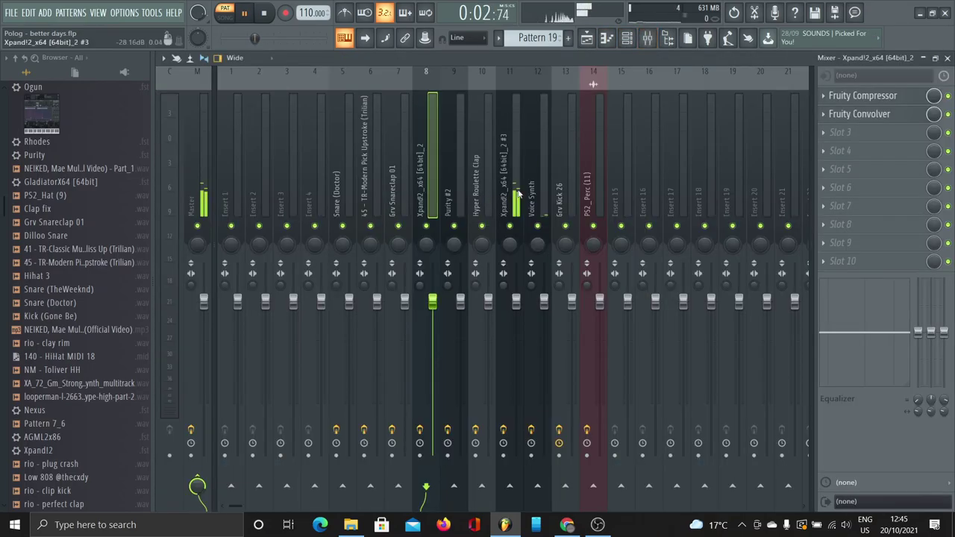
left_click(518, 192)
left_click(857, 113)
left_click(619, 120)
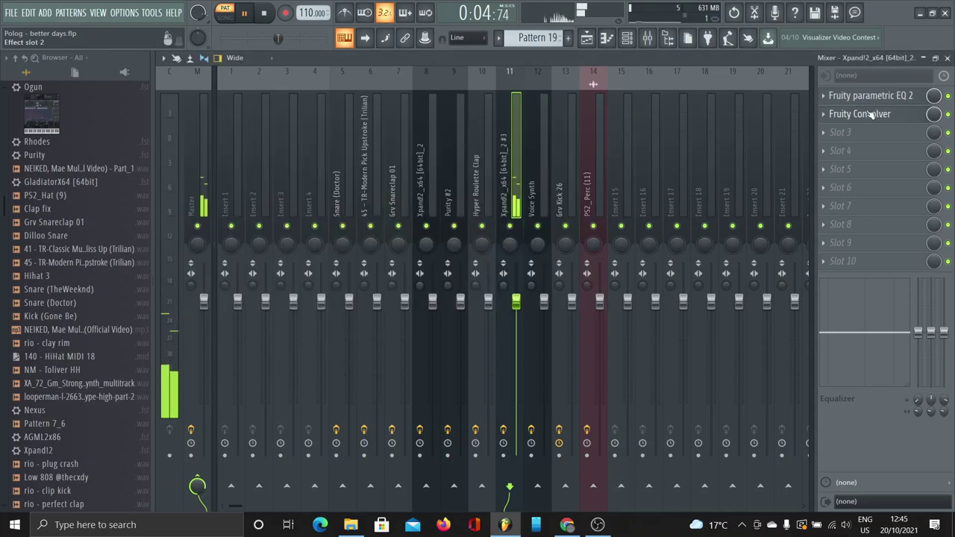
left_click(870, 96)
left_click(550, 104)
Return to the playlist arrangement and unmute all its tracks
left_click(586, 38)
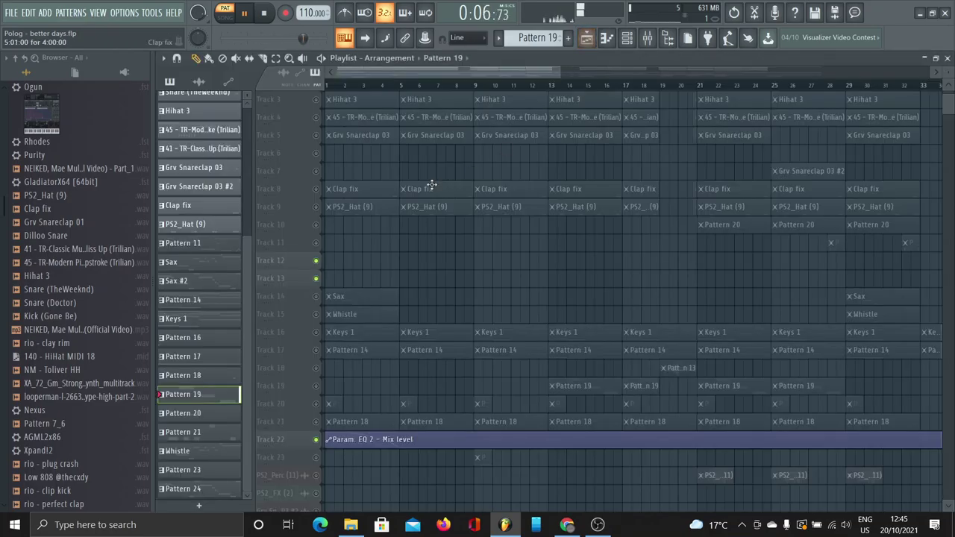
left_click(316, 100)
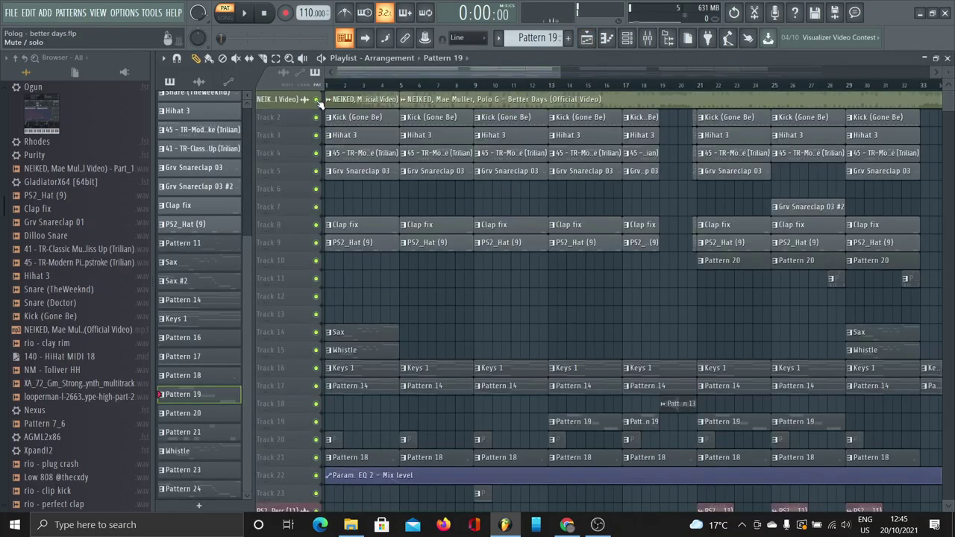
Solo the Kick (Gone Be) track and unmute the Hihat 3, 45 - TR-Modern Pick Upstroke, Grv Snareclap 03, Clap fix and PS2_Hat (9) tracks
left_click(316, 476)
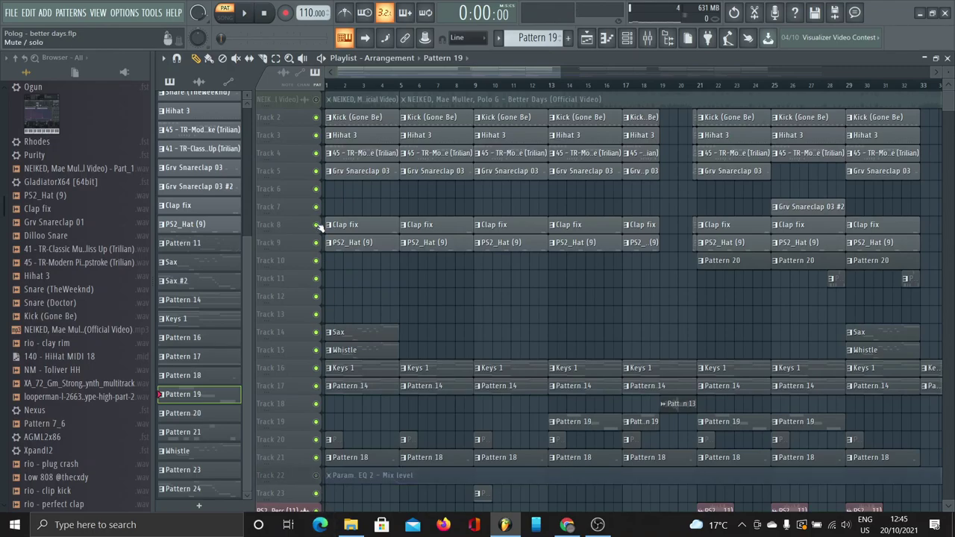
right_click(316, 121)
left_click_drag(315, 135, 317, 159)
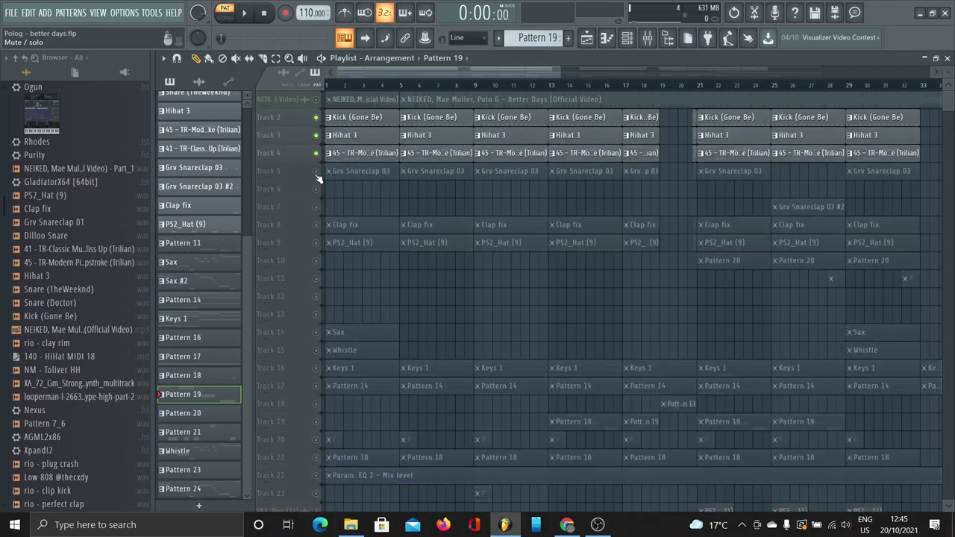
left_click(316, 172)
left_click(316, 224)
left_click(316, 242)
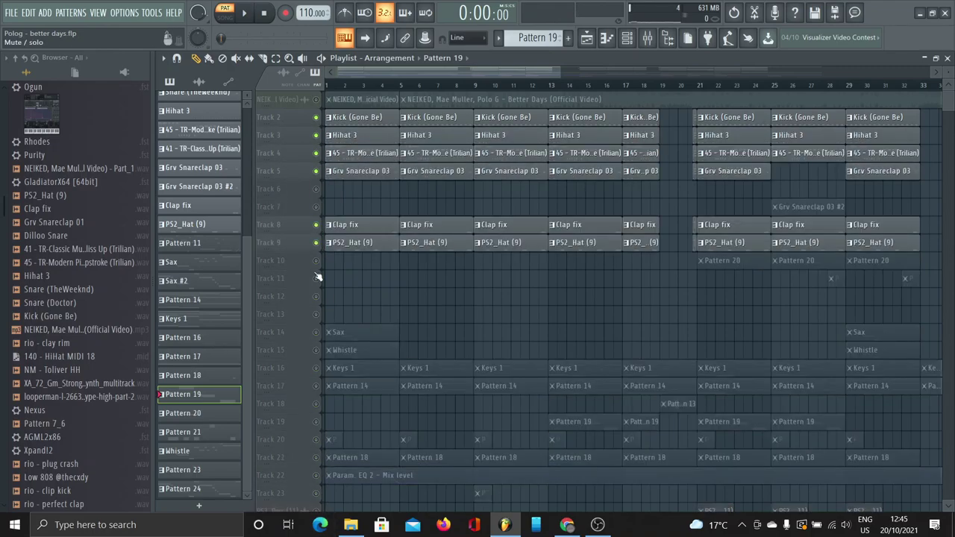
Unmute playlist Tracks 20, 21 and 22 and enlarge the track rows to show the clip contents
left_click(316, 476)
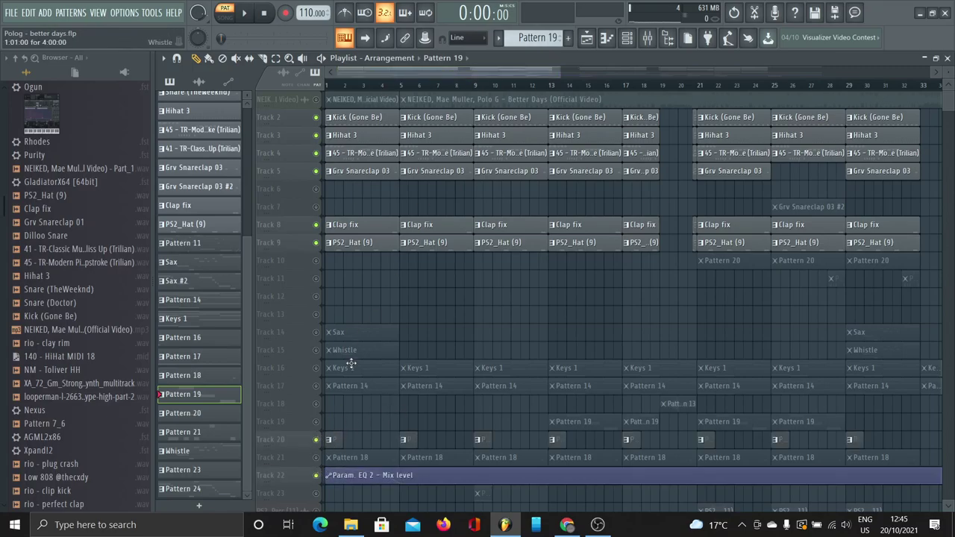
scroll(368, 285, "up", 4, "alt")
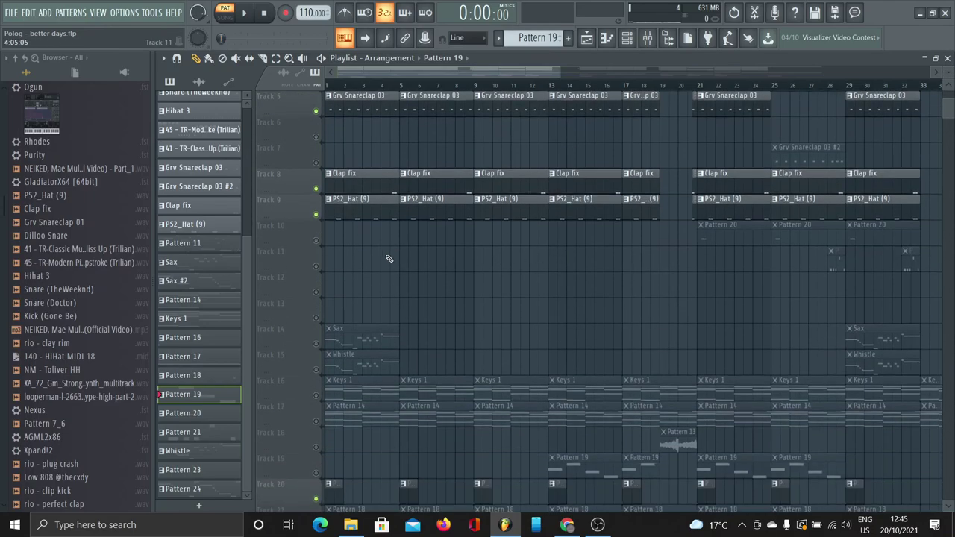
left_click(316, 474)
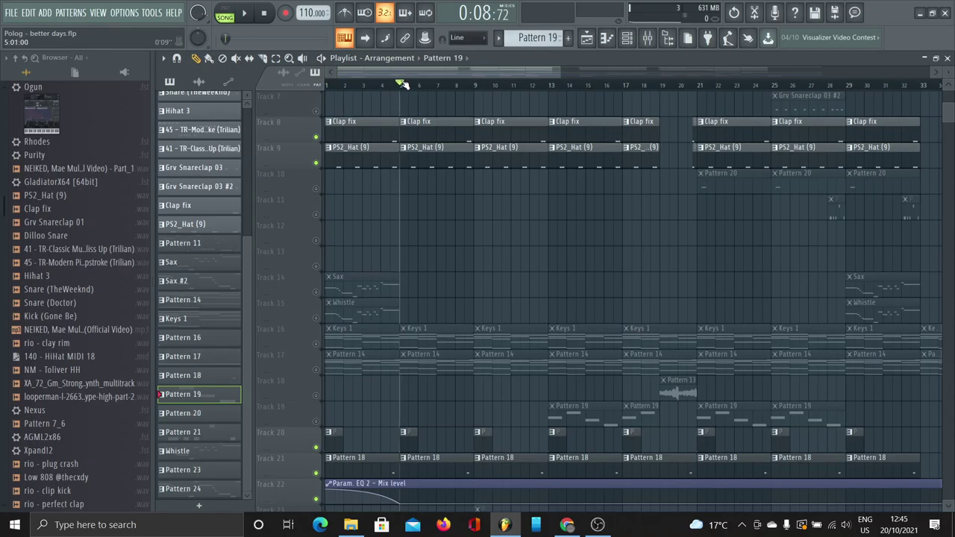
Play the isolated drum tracks from bar 5 and unmute Track 23
key("space")
scroll(446, 180, "up", 4)
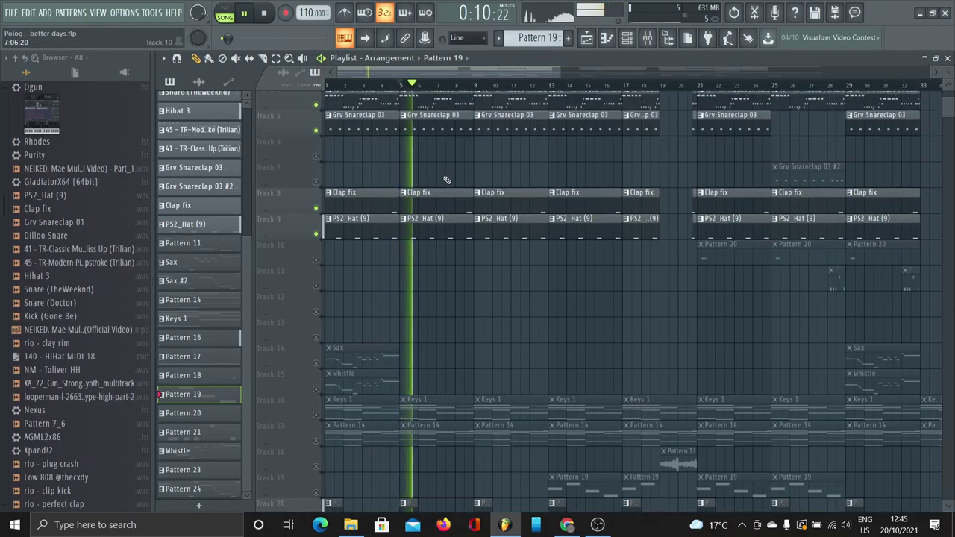
key("space")
key("space")
scroll(405, 256, "down", 12)
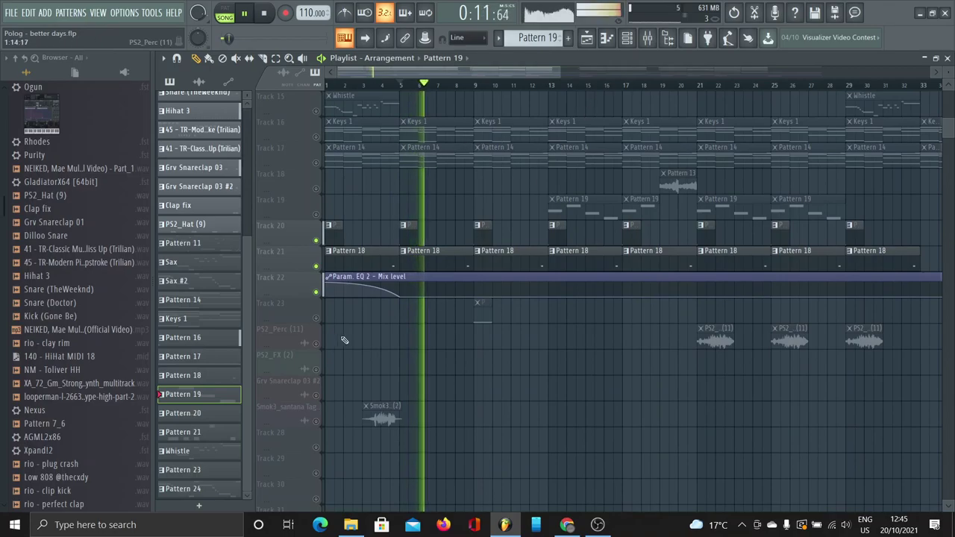
left_click(315, 318)
scroll(221, 192, "up", 2)
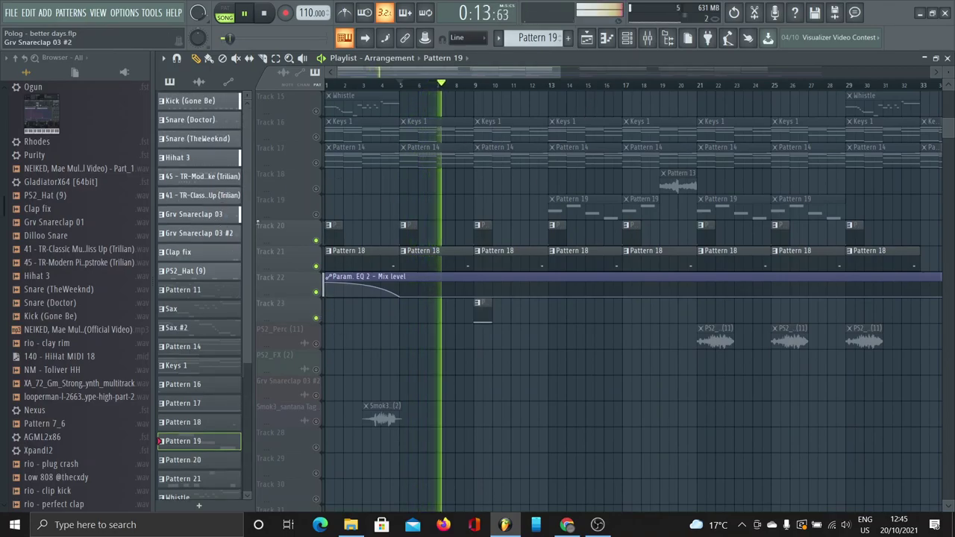
Review the sampler settings of the Grv Kick 26, Hihat 3 and Grv Snareclap 03 channels, then return to the playlist
key("F6")
scroll(538, 270, "up", 2)
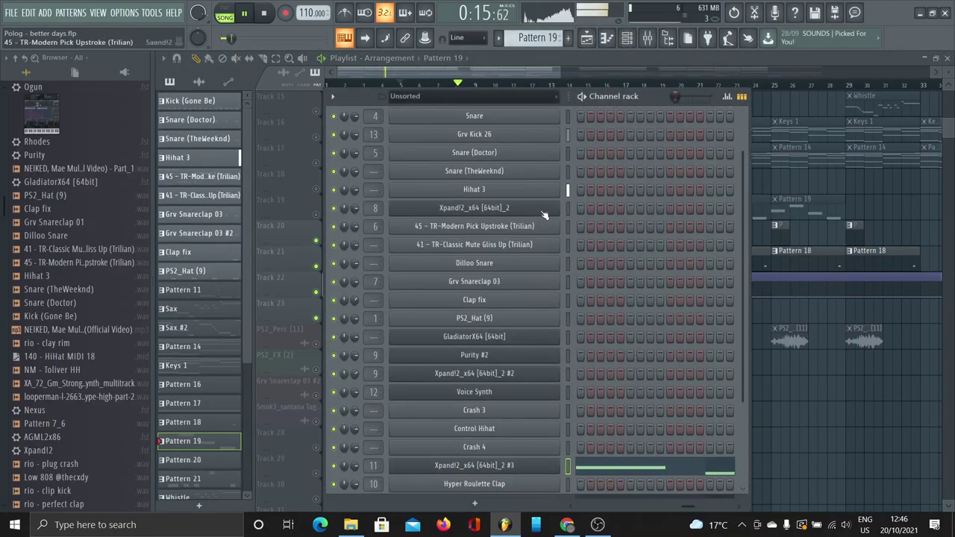
left_click(539, 200)
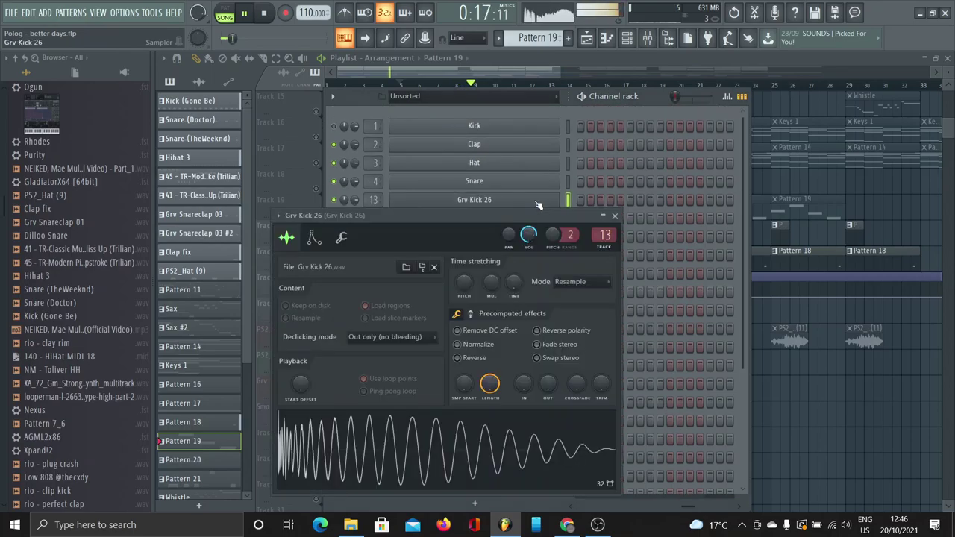
left_click(614, 216)
left_click(526, 254)
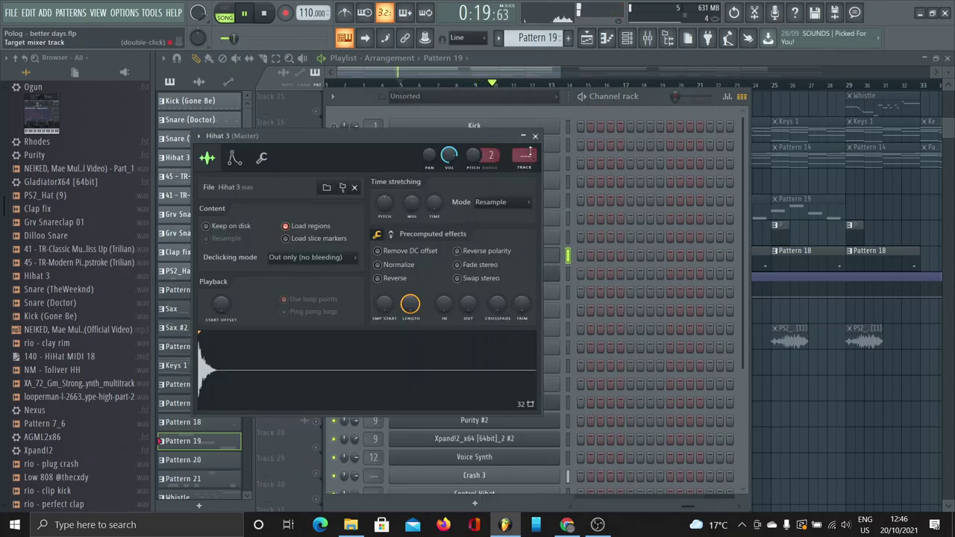
key("Escape")
left_click(545, 347)
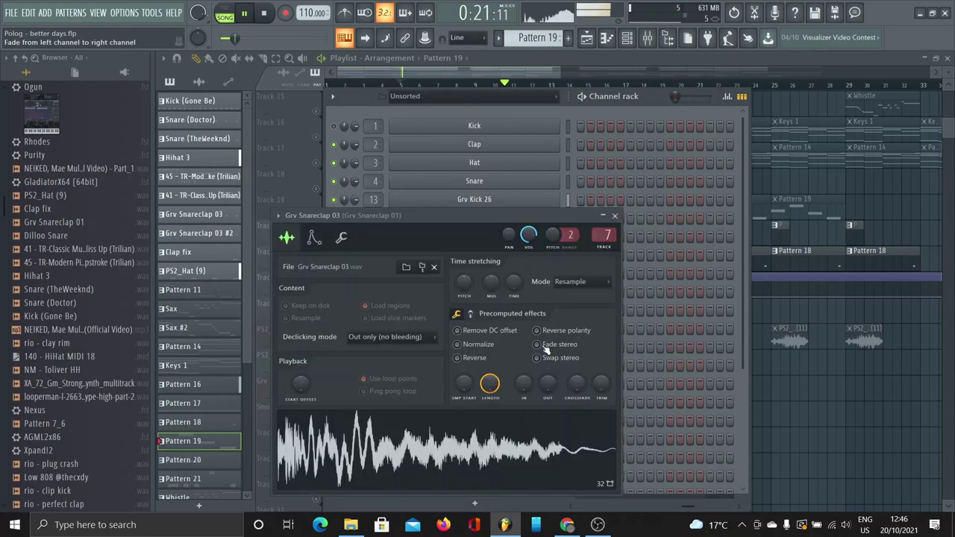
left_click(615, 216)
left_click(608, 60)
Unmute playlist Tracks 10 and 11 and play the arrangement from bar 21
scroll(567, 179, "up", 5)
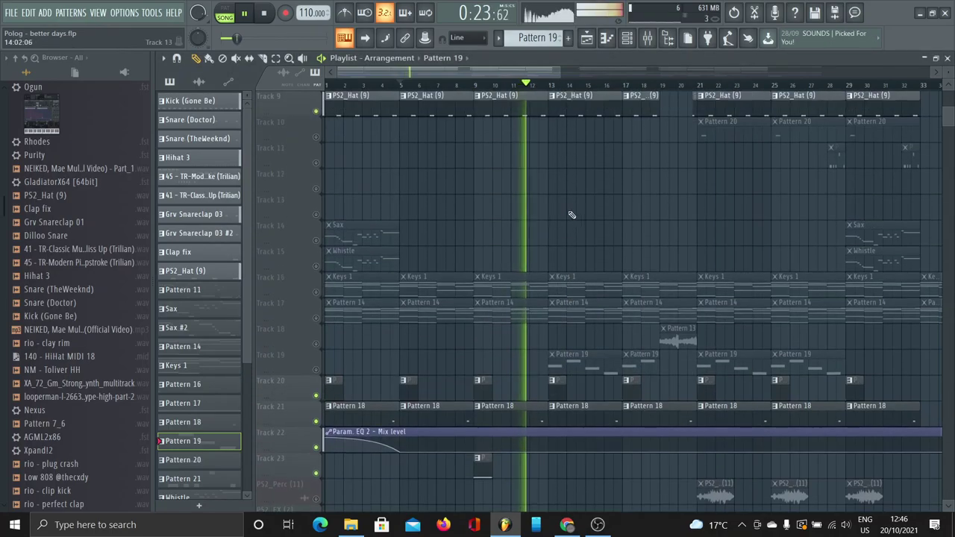
left_click(316, 214)
left_click(316, 240)
left_click(697, 85)
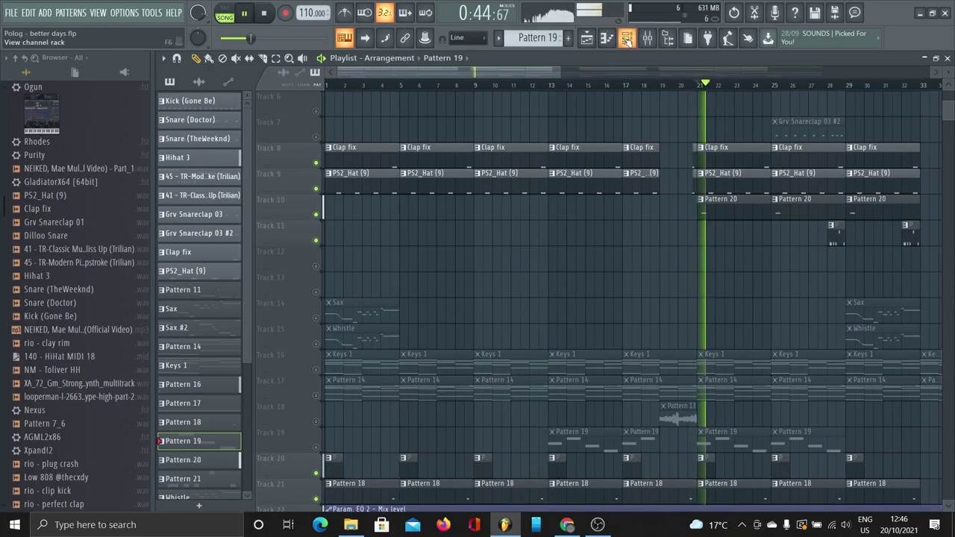
scroll(558, 72, "right", 5)
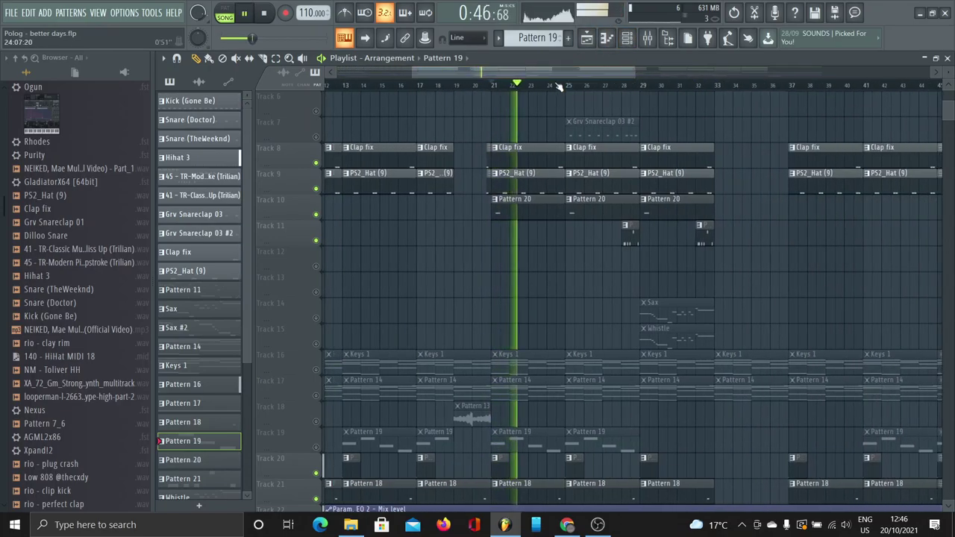
Unmute the Grv Snareclap 03 #2 clip on Track 7 and listen to the drums from bar 21 and bar 28
scroll(323, 238, "up", 4)
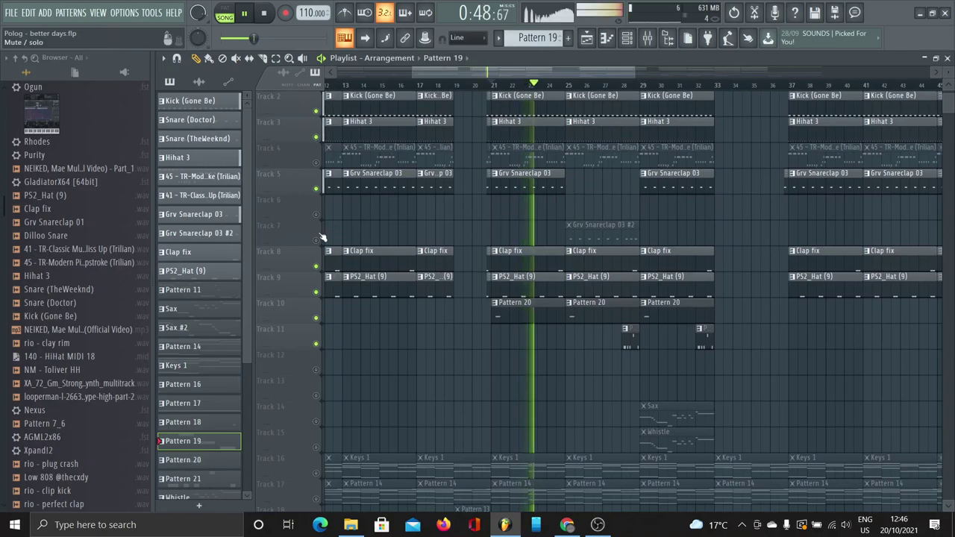
left_click(316, 237)
left_click(493, 85)
left_click(625, 85)
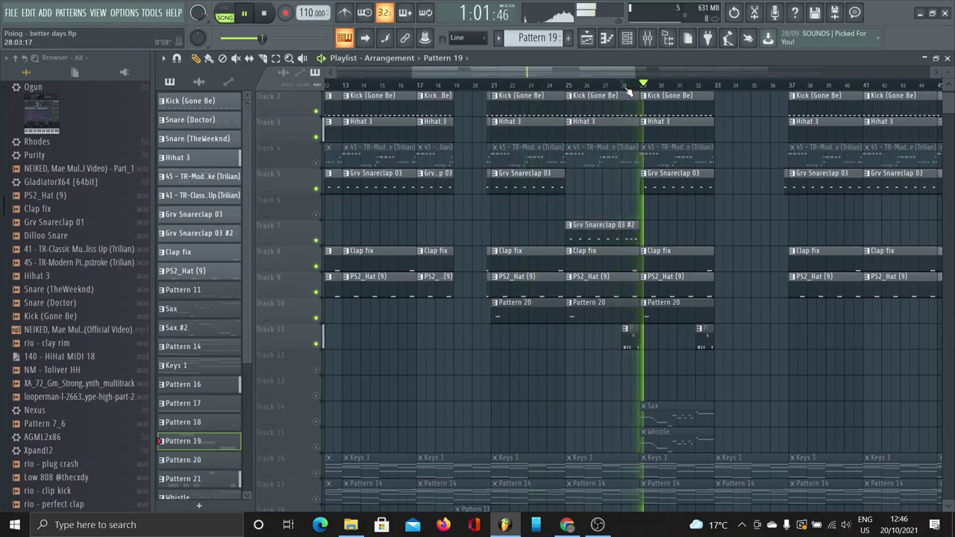
Unmute the PS2_Perc (11), PS2_FX (2) and Grv Snareclap 03 #2 audio tracks in the playlist
scroll(578, 152, "down", 10)
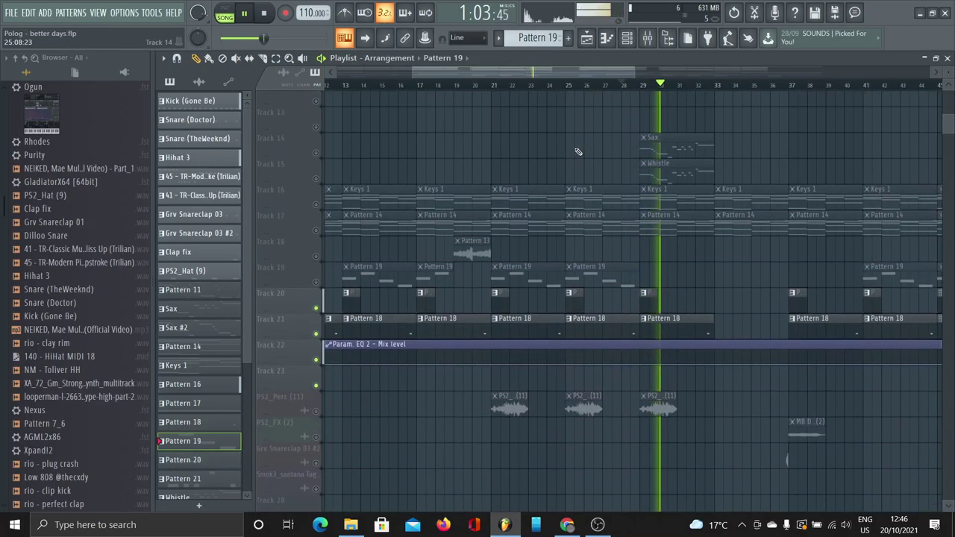
scroll(578, 151, "down", 1)
left_click(315, 446)
left_click(316, 395)
left_click(316, 421)
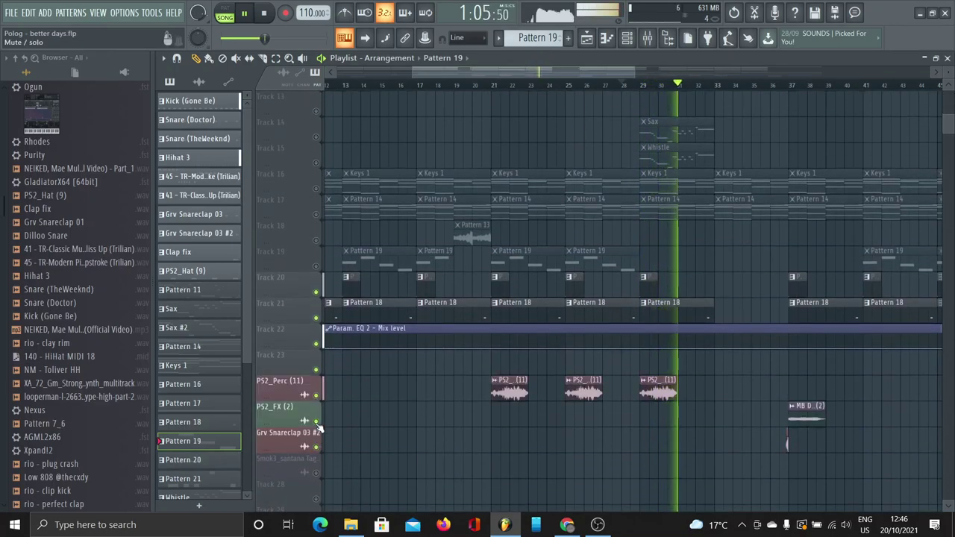
Listen to the drums and effects from just before bar 37, look over the arrangement up to bar 73 and stop playback
key("space")
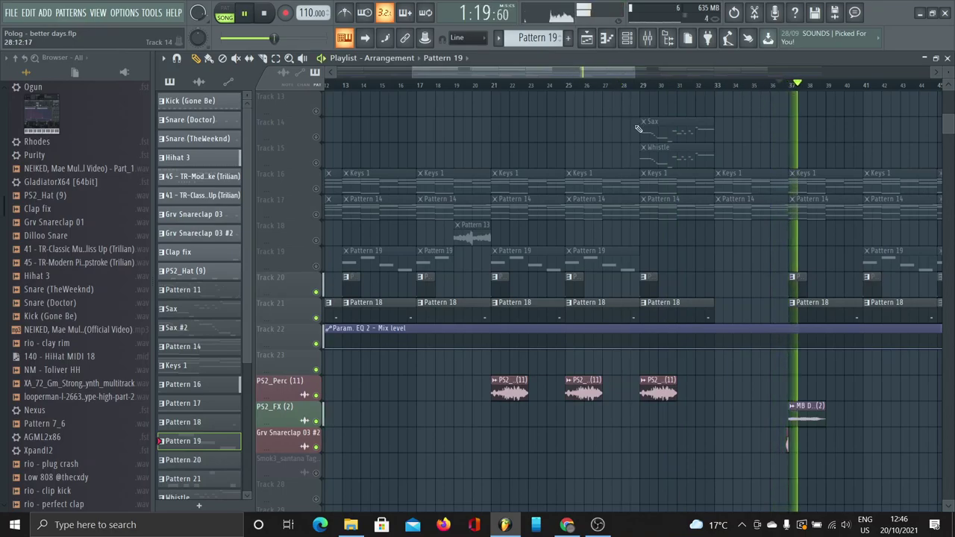
scroll(637, 125, "up", 1)
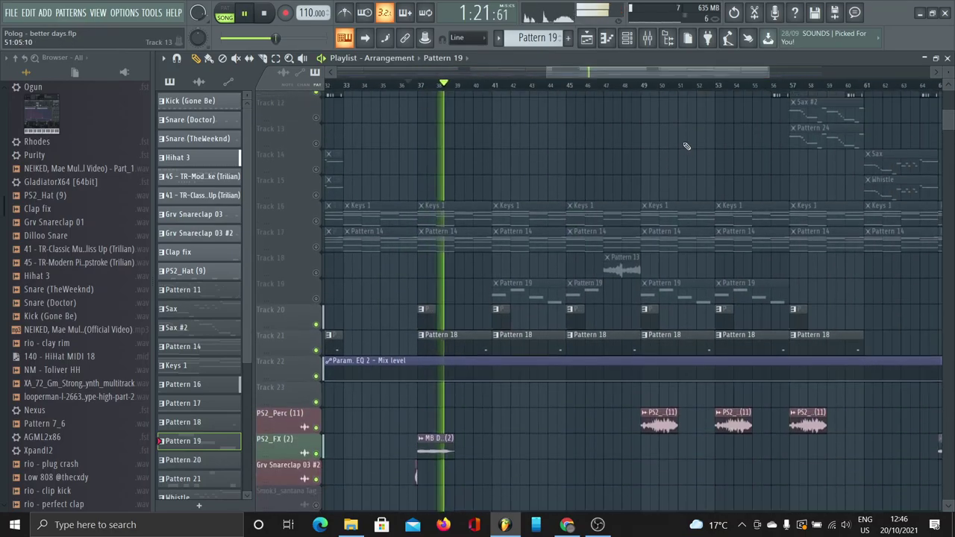
scroll(687, 147, "up", 5)
left_click_drag(684, 75, 804, 76)
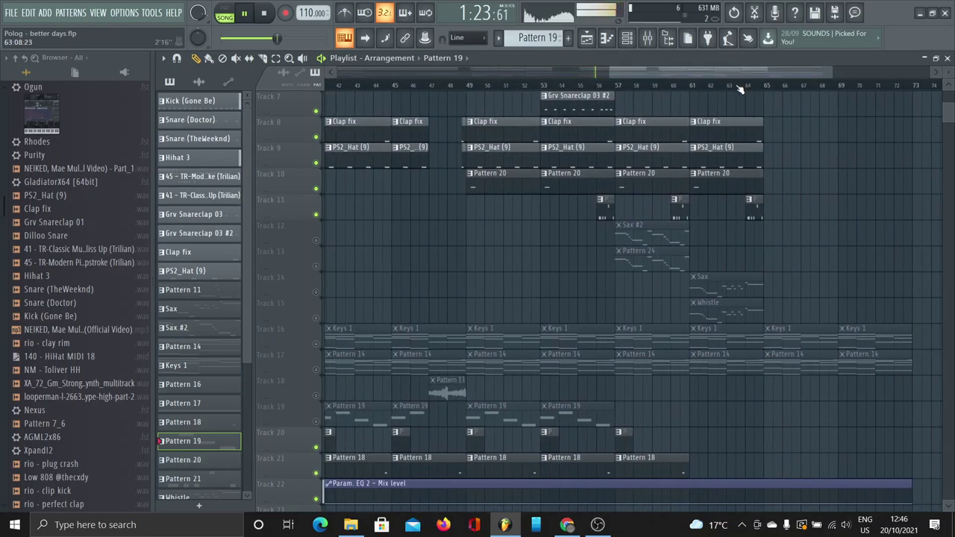
scroll(604, 185, "down", 5)
scroll(605, 185, "up", 7)
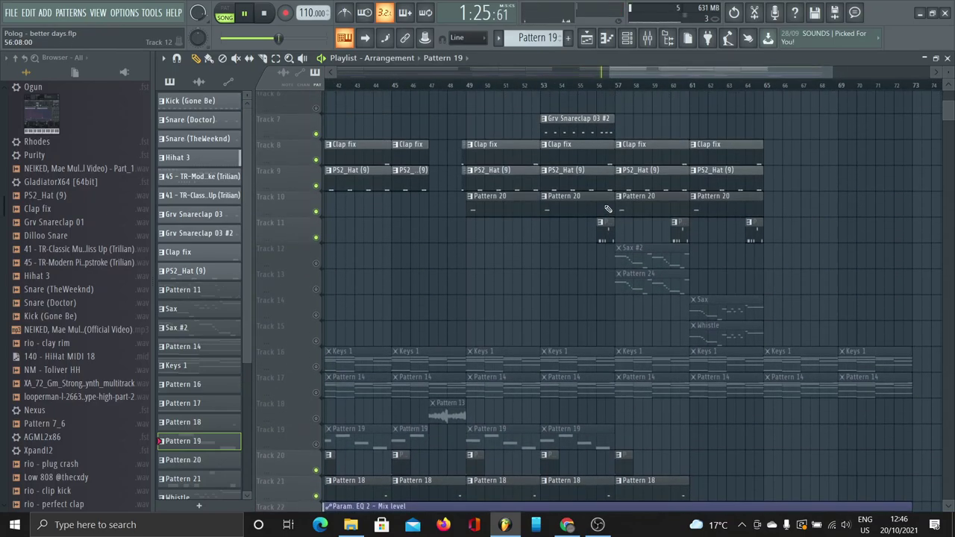
key("space")
Open the Pattern 13 audio clip on Track 18 to review its Normalize and Reverse settings, then close it
scroll(500, 199, "down", 4)
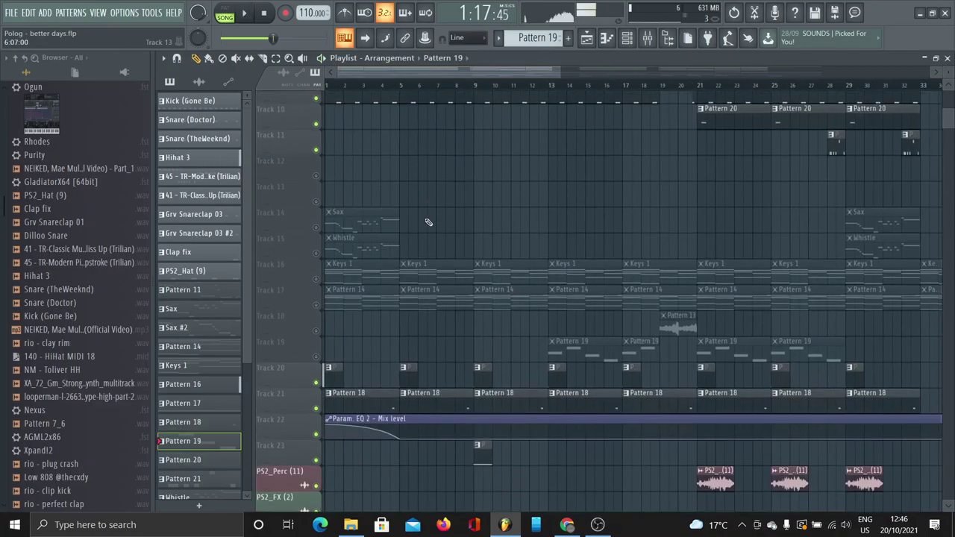
scroll(522, 213, "up", 1)
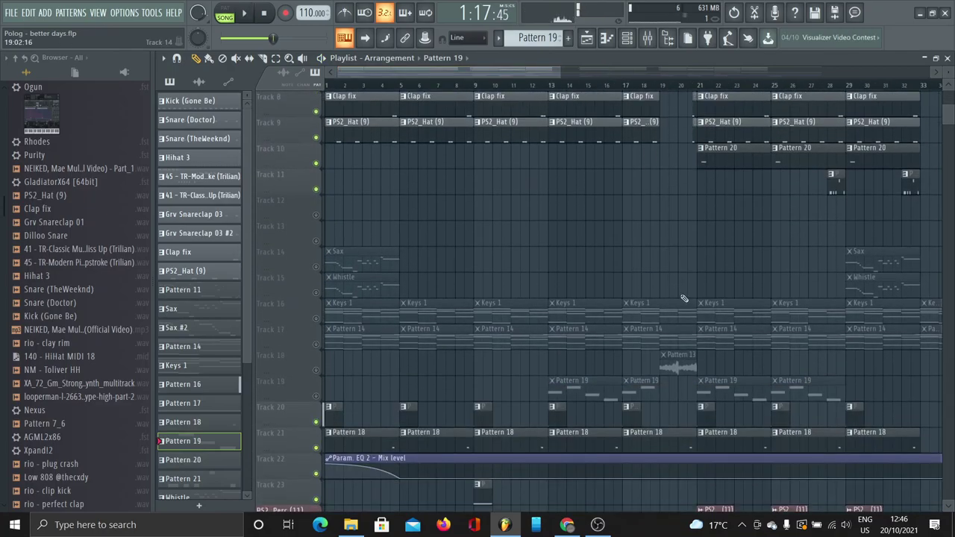
double_click(684, 361)
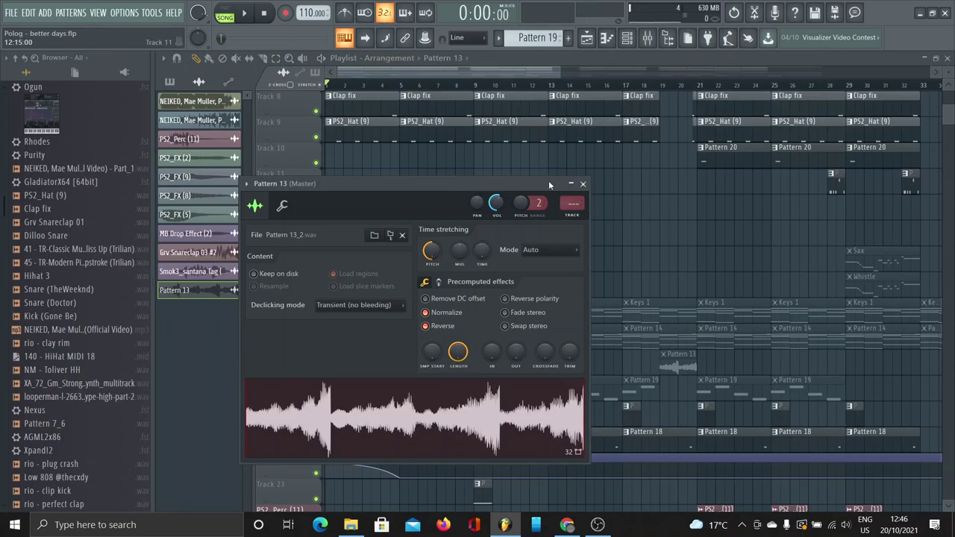
left_click(583, 183)
Unmute all playlist tracks except the original NEIKED, Mae Muller song audio on the first track
scroll(567, 201, "up", 7)
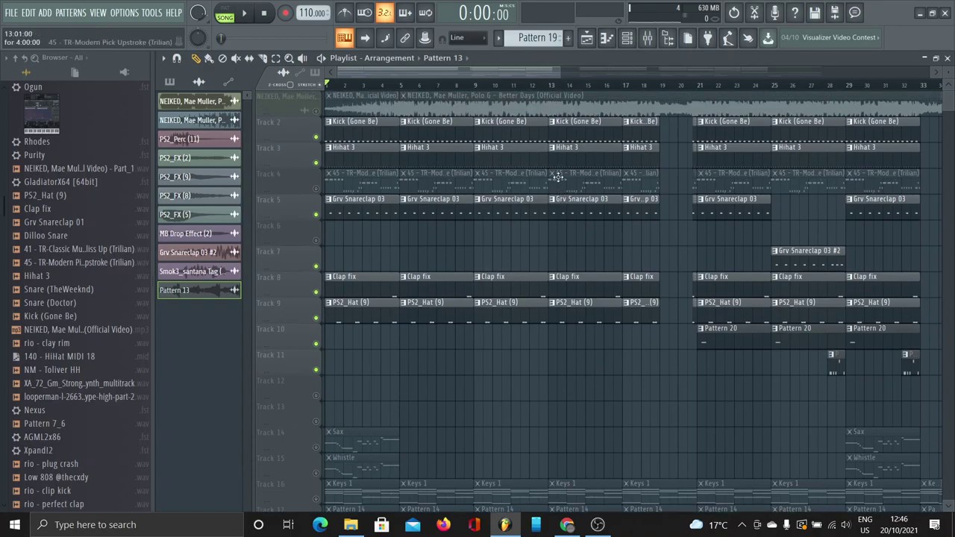
left_click(317, 111)
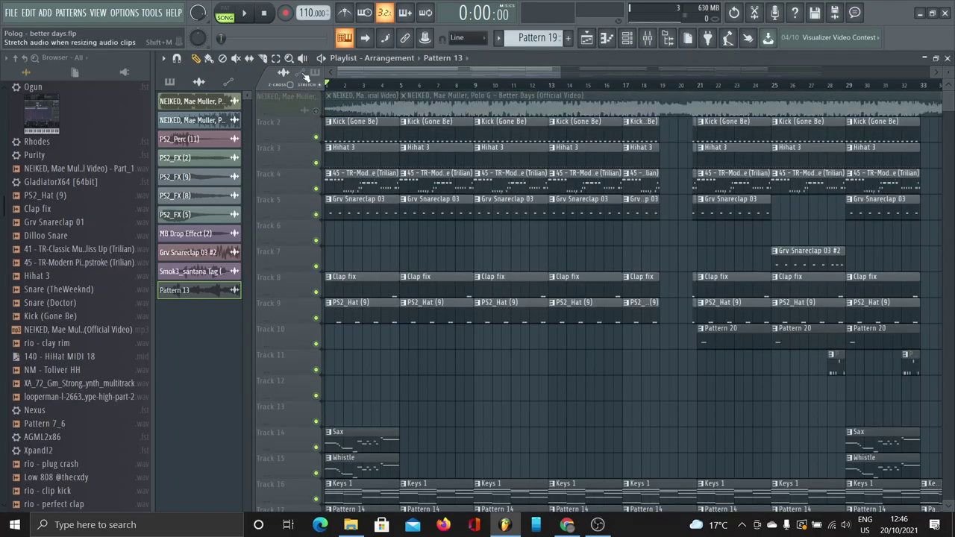
scroll(330, 200, "down", 12)
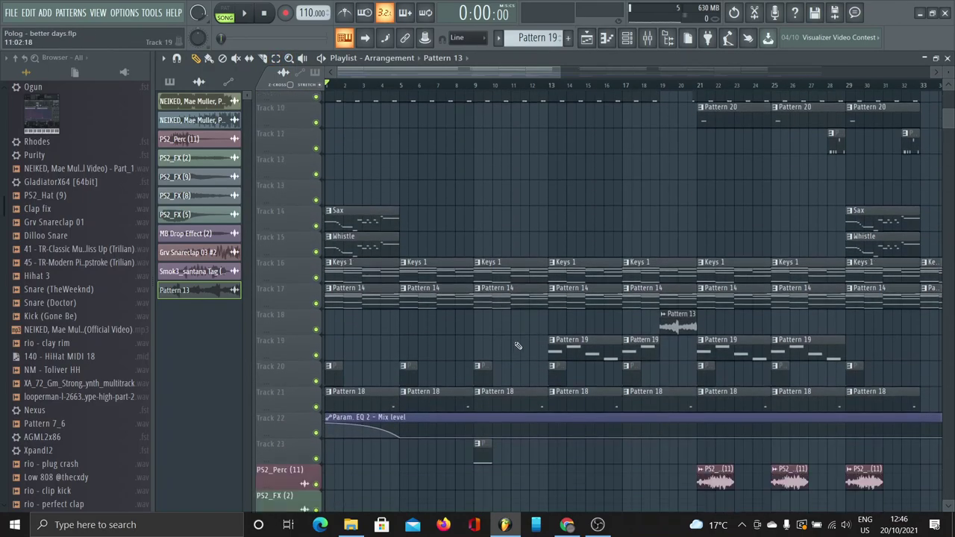
Review the Fruity parametric EQ 2 and Fruity soft clipper on the Master mixer track
left_click(651, 41)
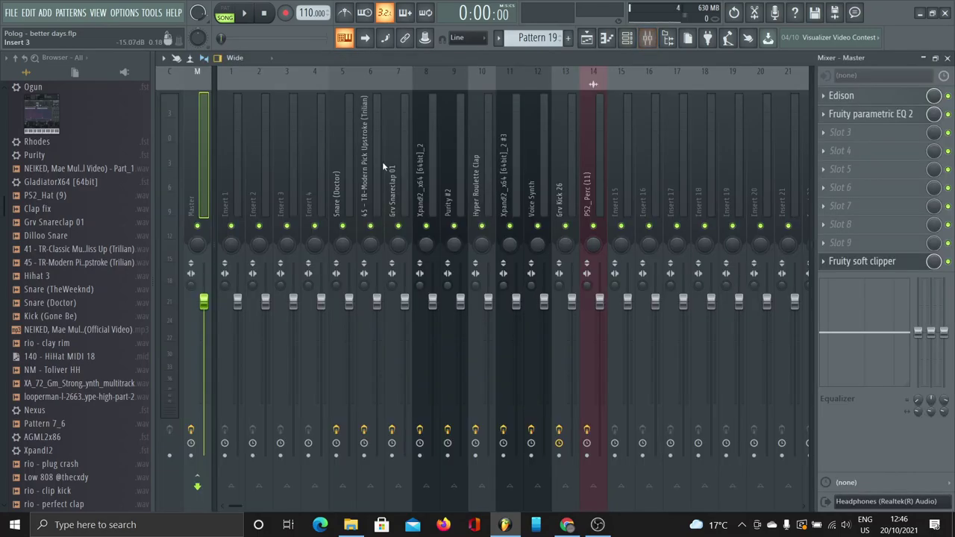
left_click(859, 120)
left_click(596, 151)
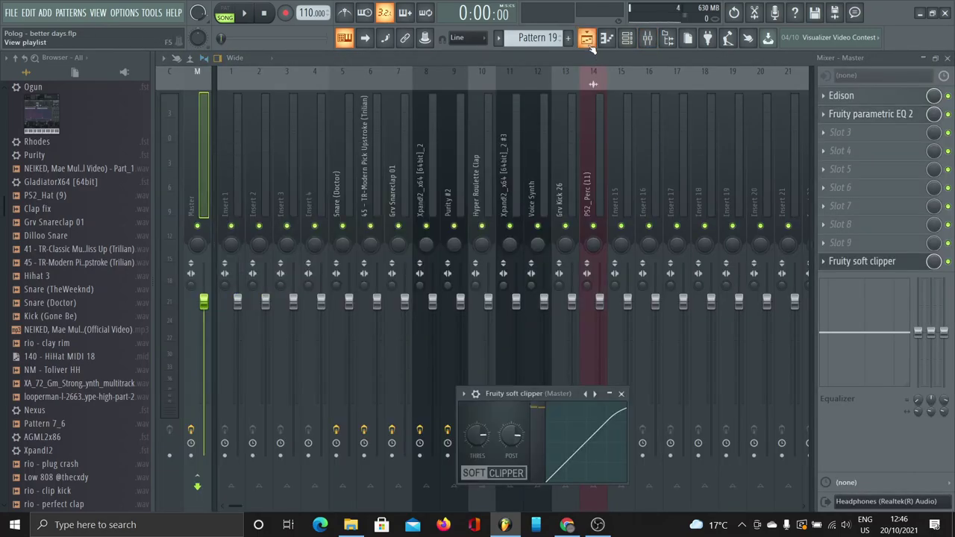
Return to the playlist and play the full arrangement from the start, looking over all its tracks
key("F5")
key("space")
scroll(372, 223, "up", 7)
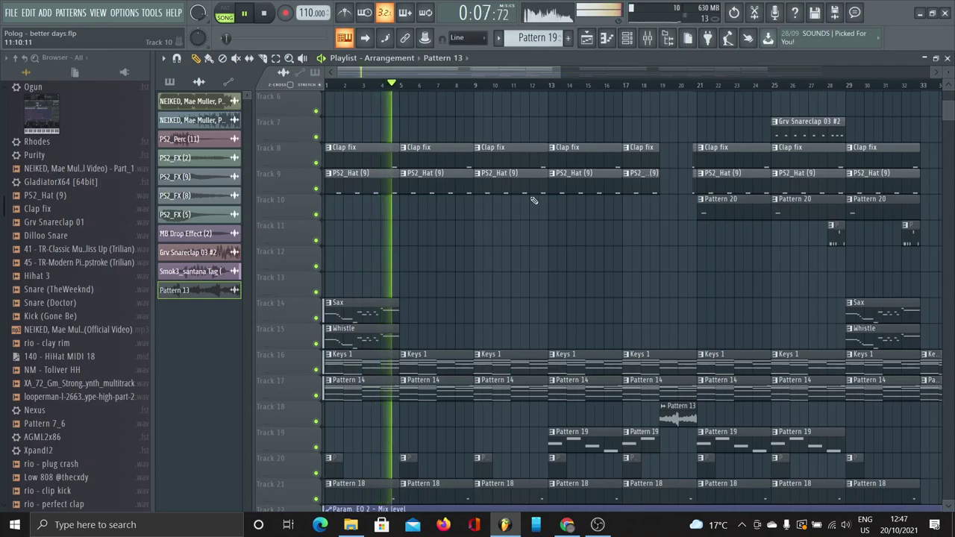
scroll(704, 147, "up", 3)
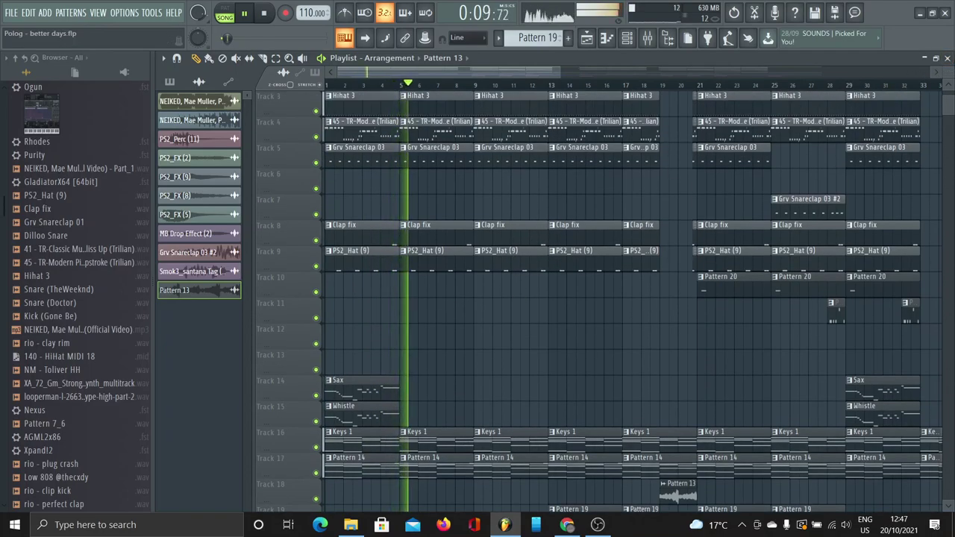
scroll(522, 224, "down", 2)
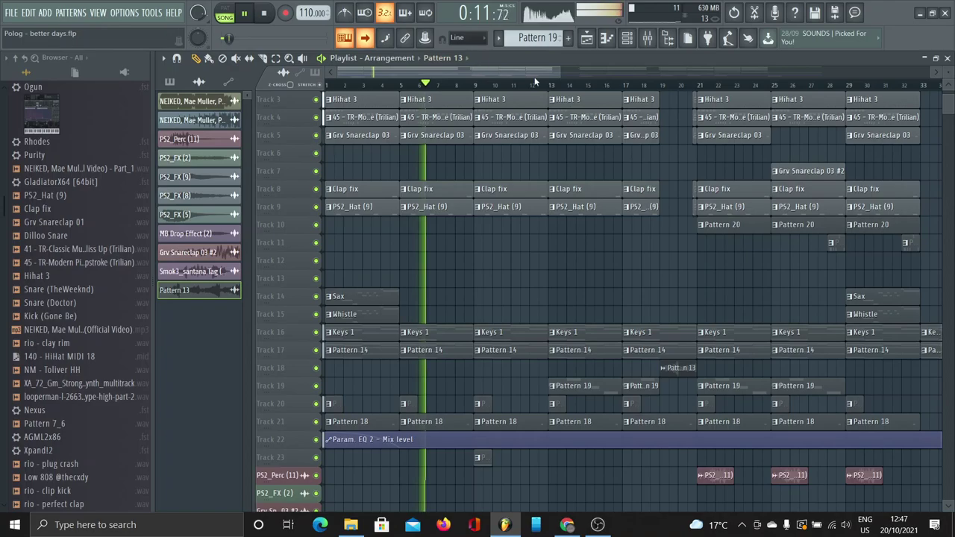
Follow the playlist clips up close around the playhead while the arrangement plays
left_click_drag(561, 70, 373, 72)
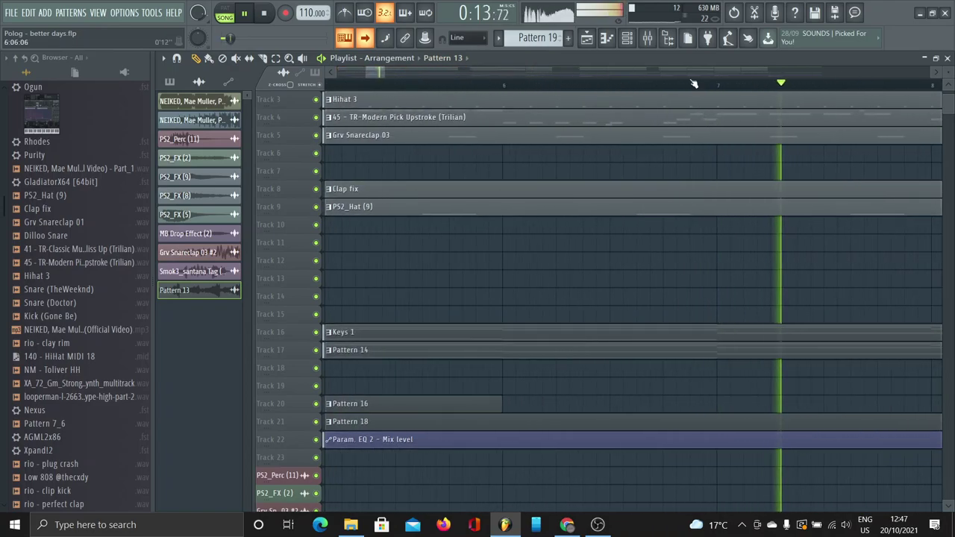
scroll(946, 69, "up", 2)
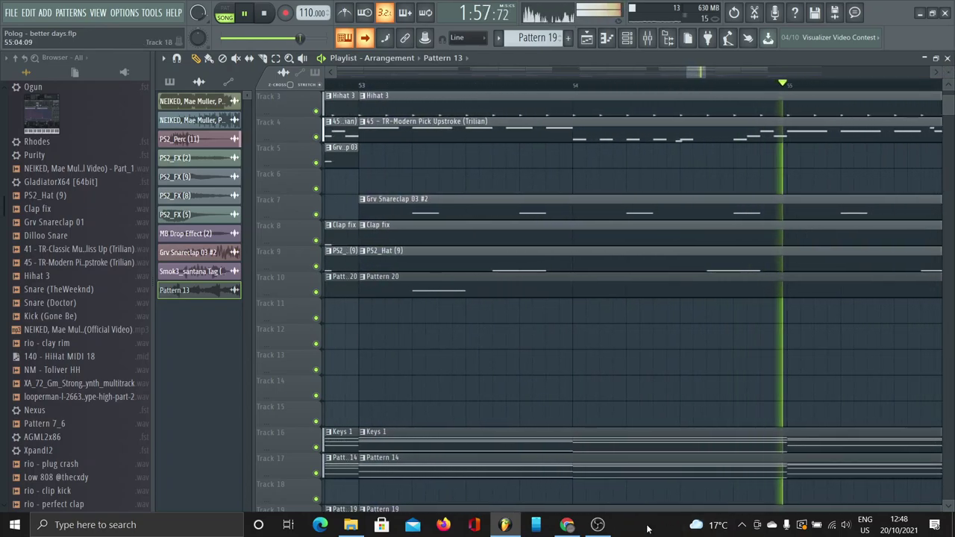
Switch to Chrome and search Google for ghostjewels in a new tab
left_click(567, 525)
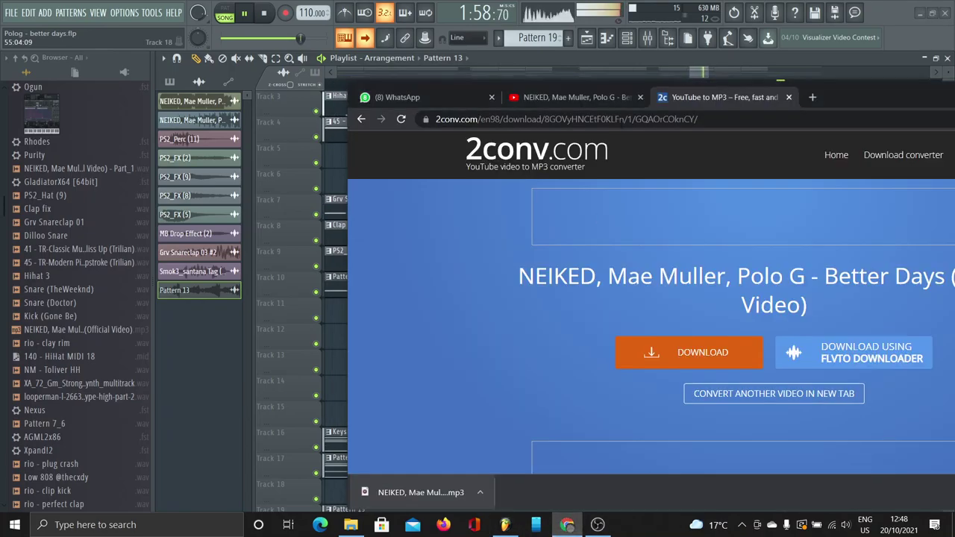
left_click(811, 98)
type("ghostjewel")
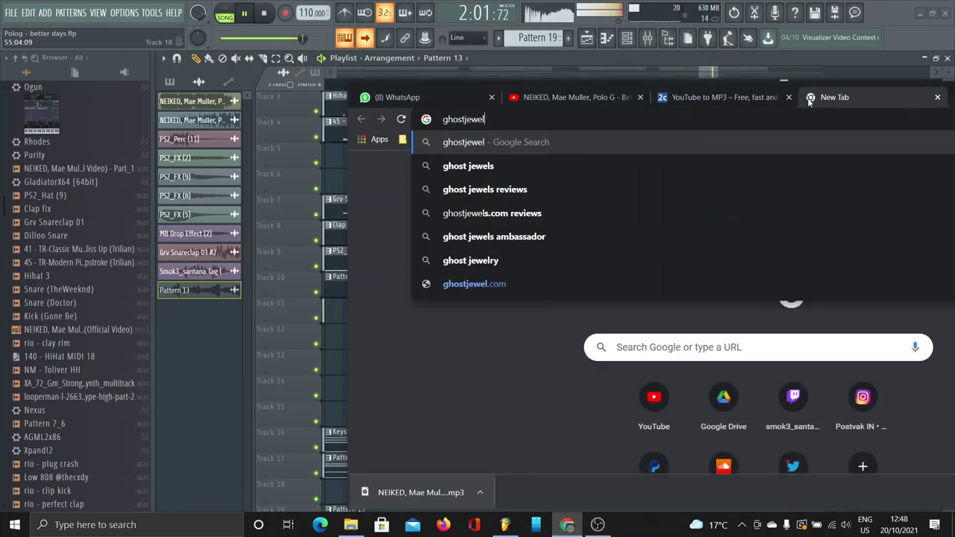
type("s")
key("Return")
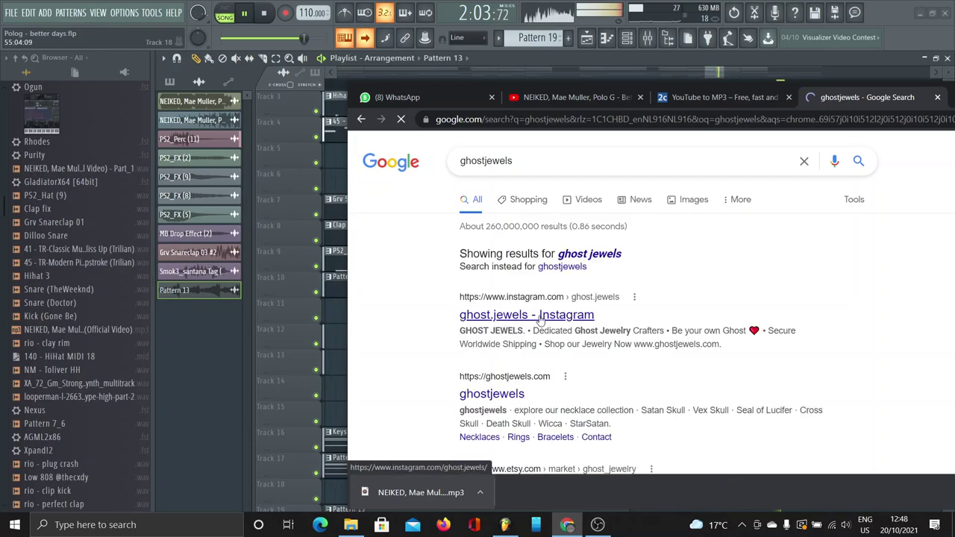
Open the ghostjewels.com site from the search results, maximize the browser window and look over the home page
scroll(522, 321, "down", 1)
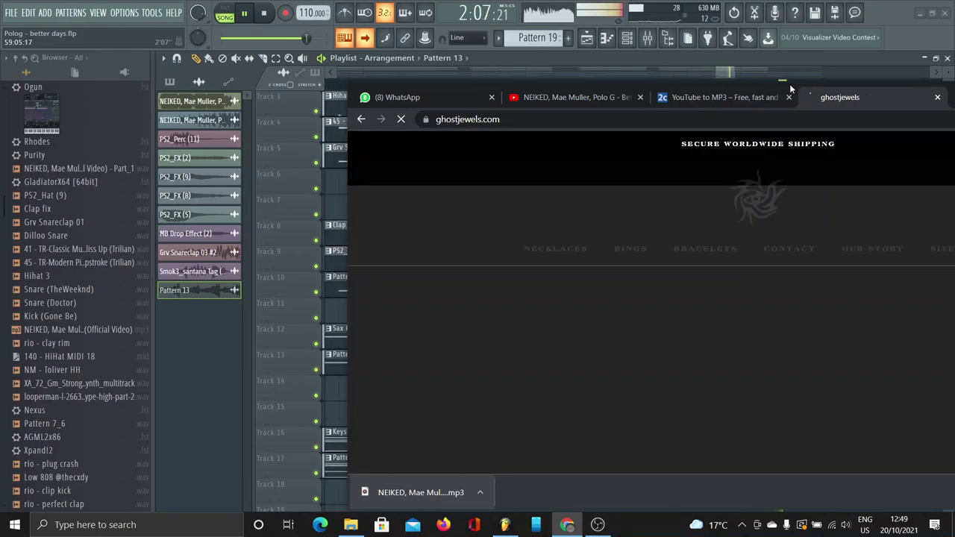
double_click(791, 88)
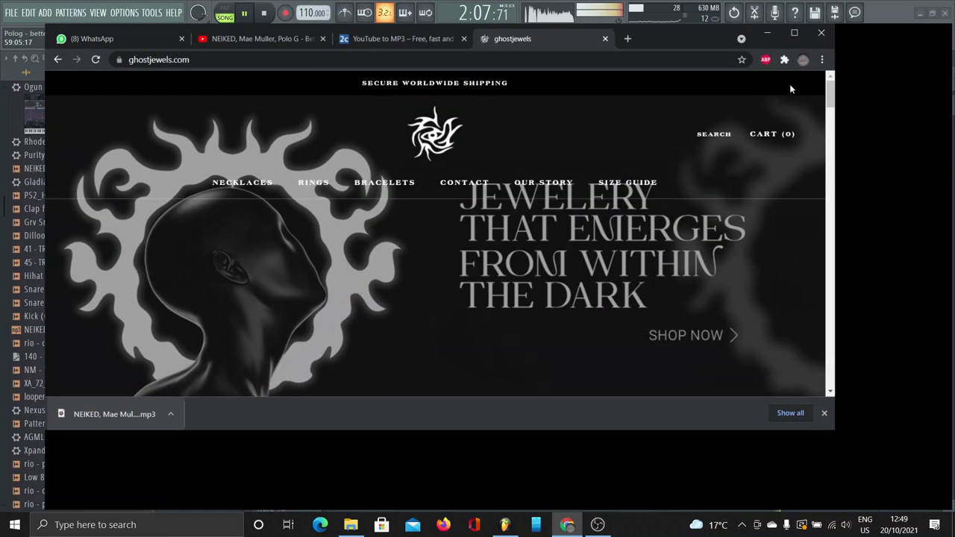
scroll(580, 260, "down", 2)
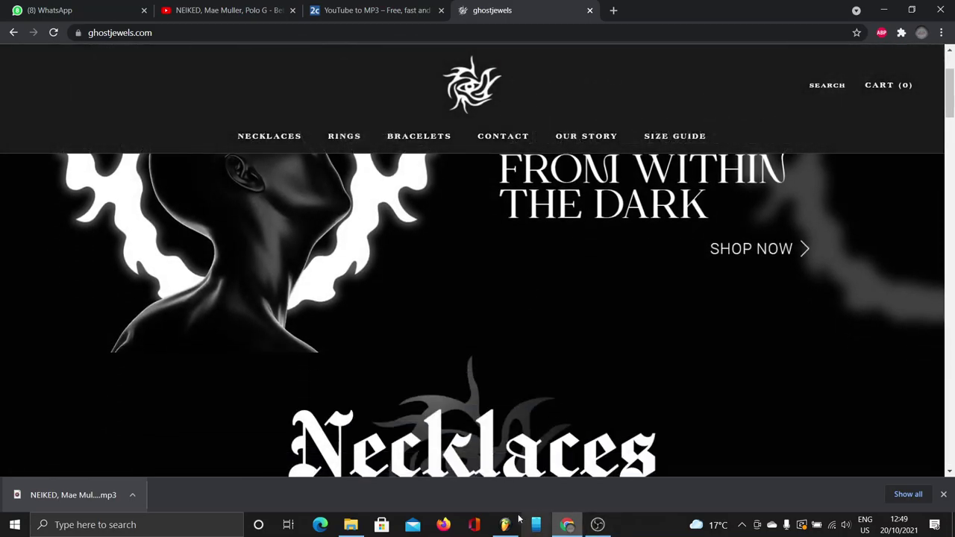
Switch back to FL Studio to follow the arrangement's playback through its final section, and bring up OBS at the end
left_click(514, 522)
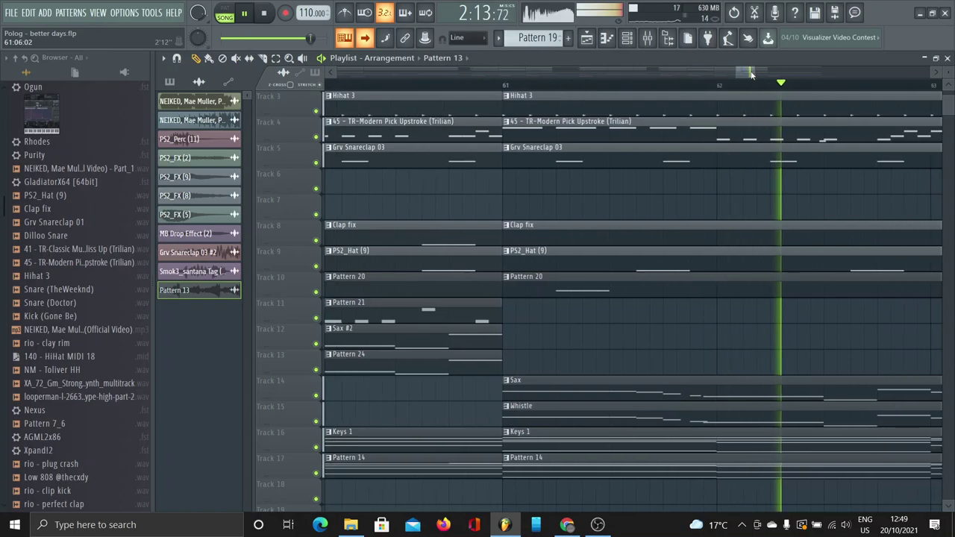
scroll(869, 77, "down", 3)
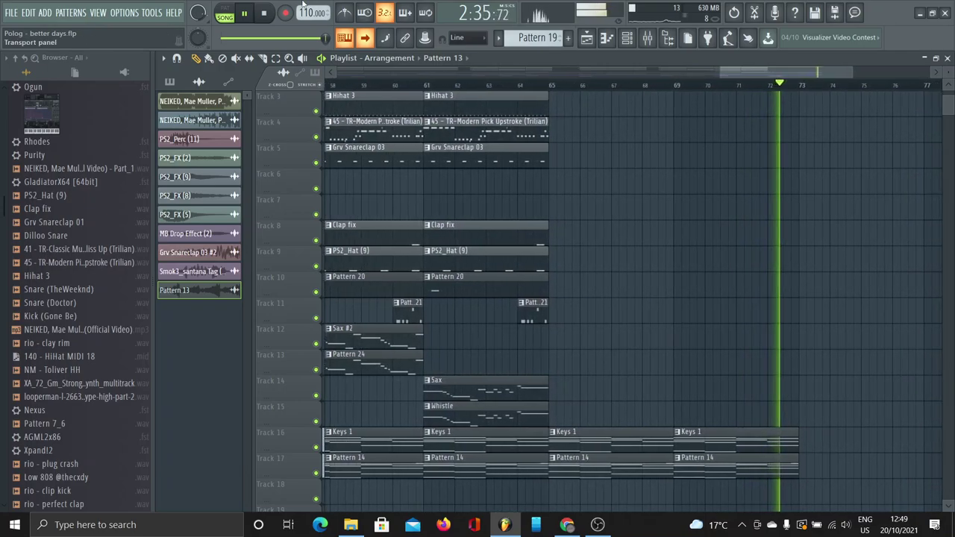
key("alt+Tab")
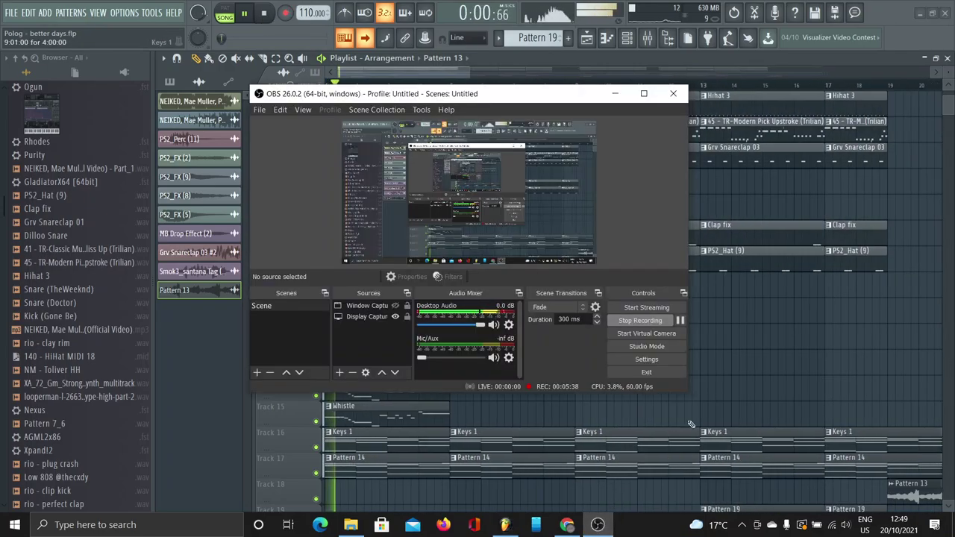